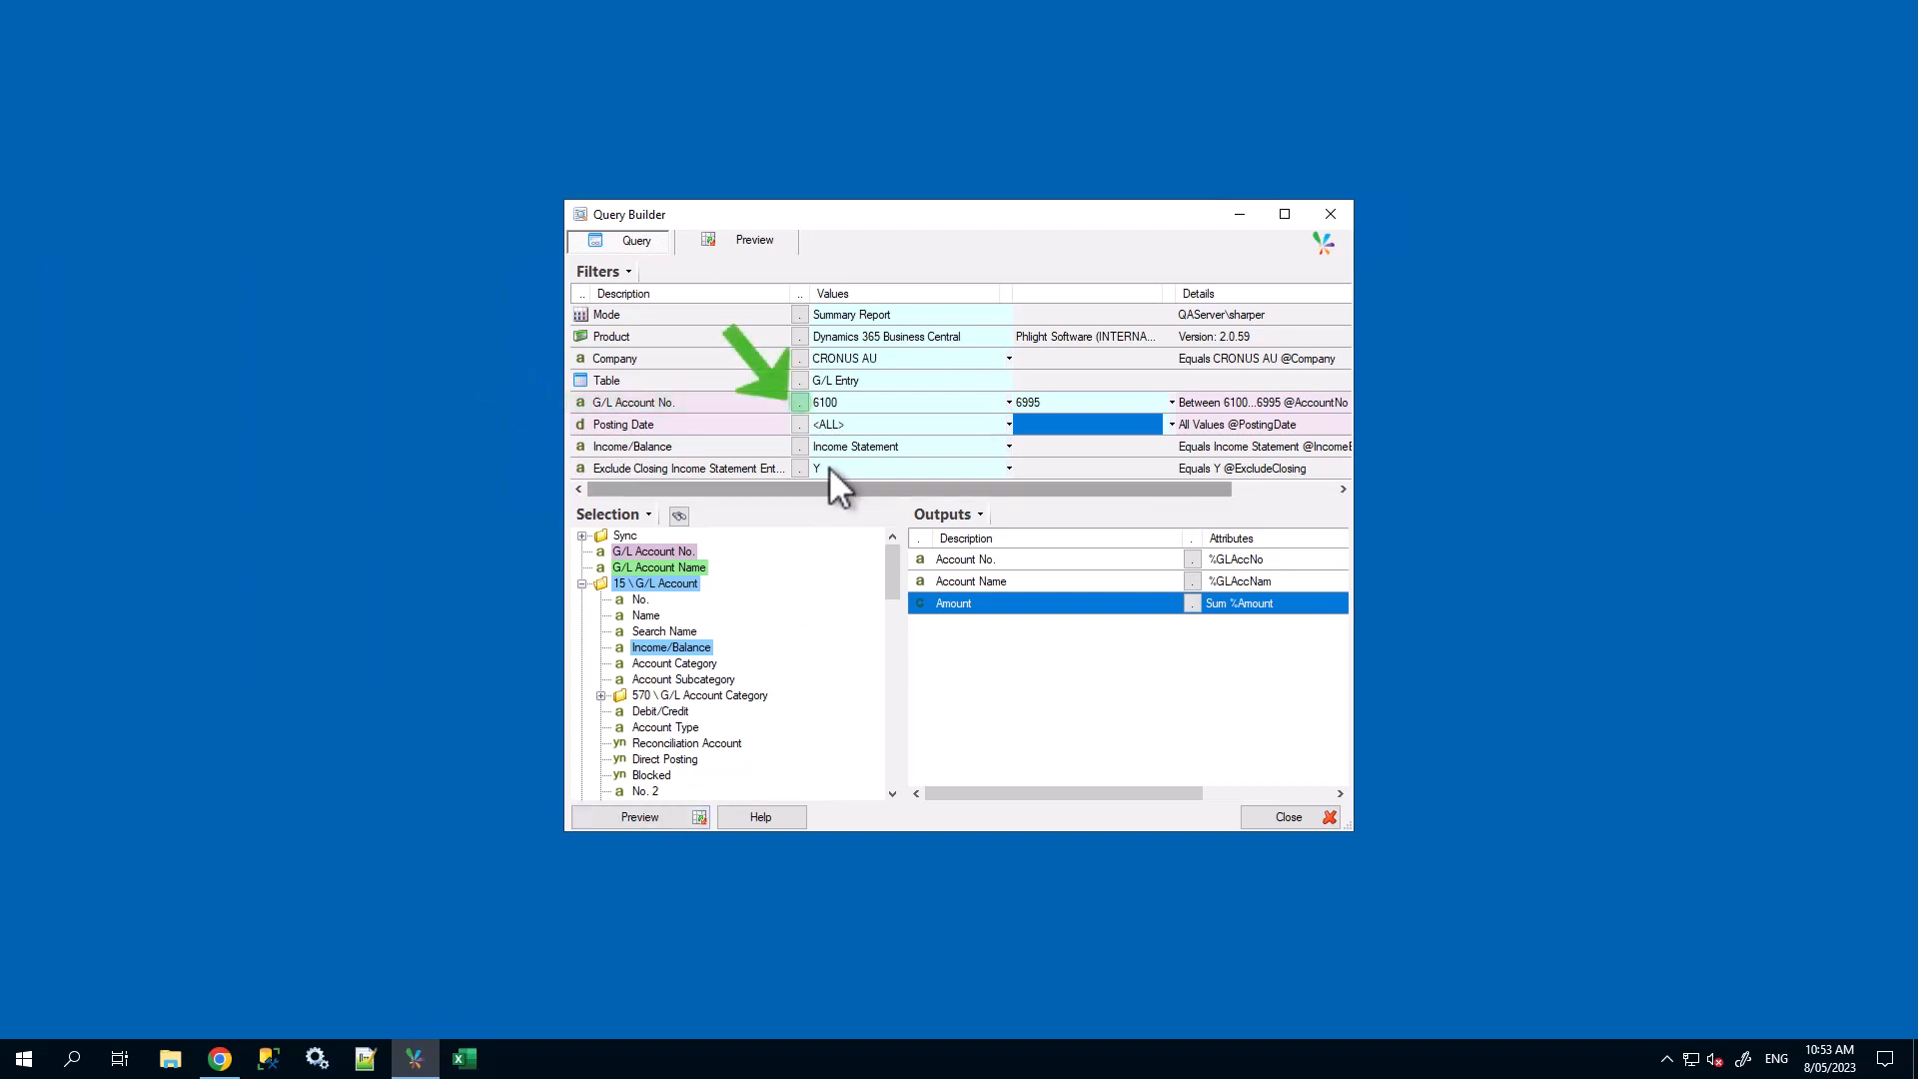
Set the G/L Account No. filter to the range 1000 to 2999 from the account lookup and preview the query.
left_click(799, 403)
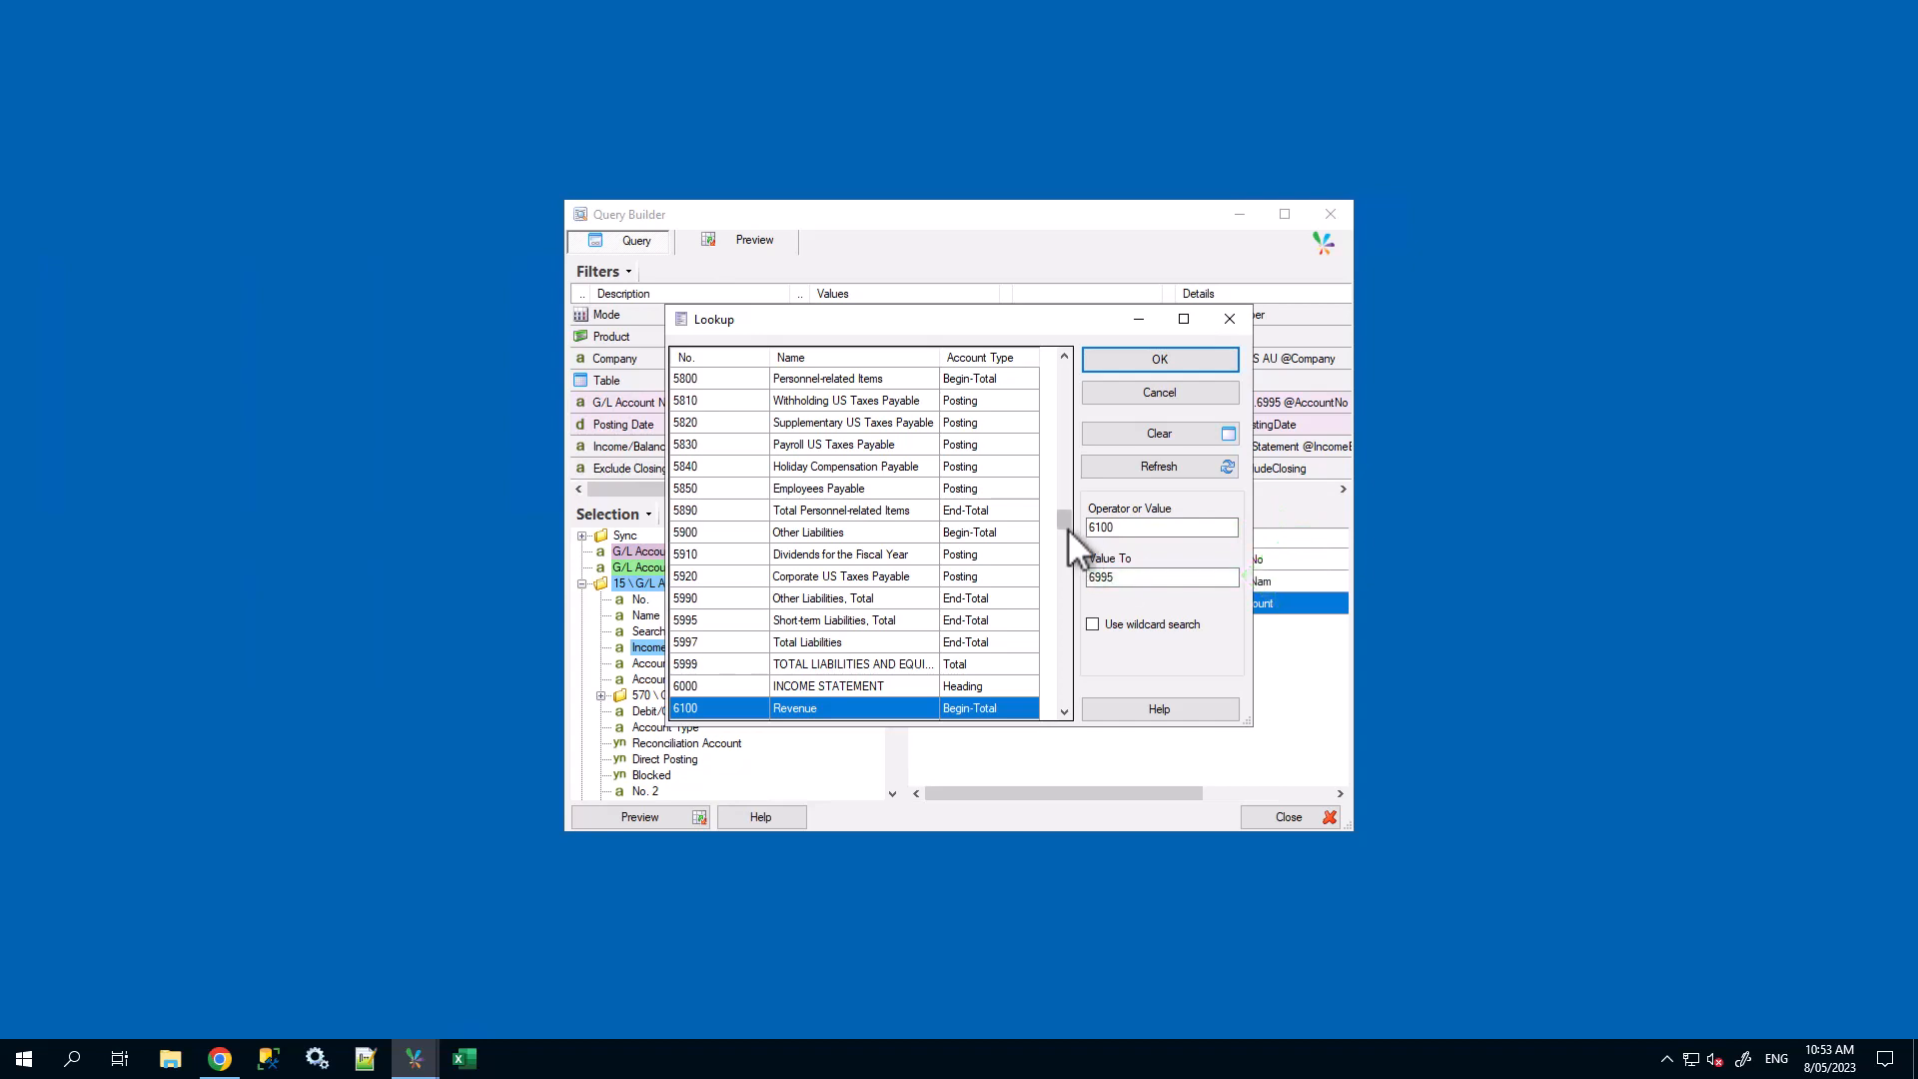
left_click_drag(1059, 516, 1059, 362)
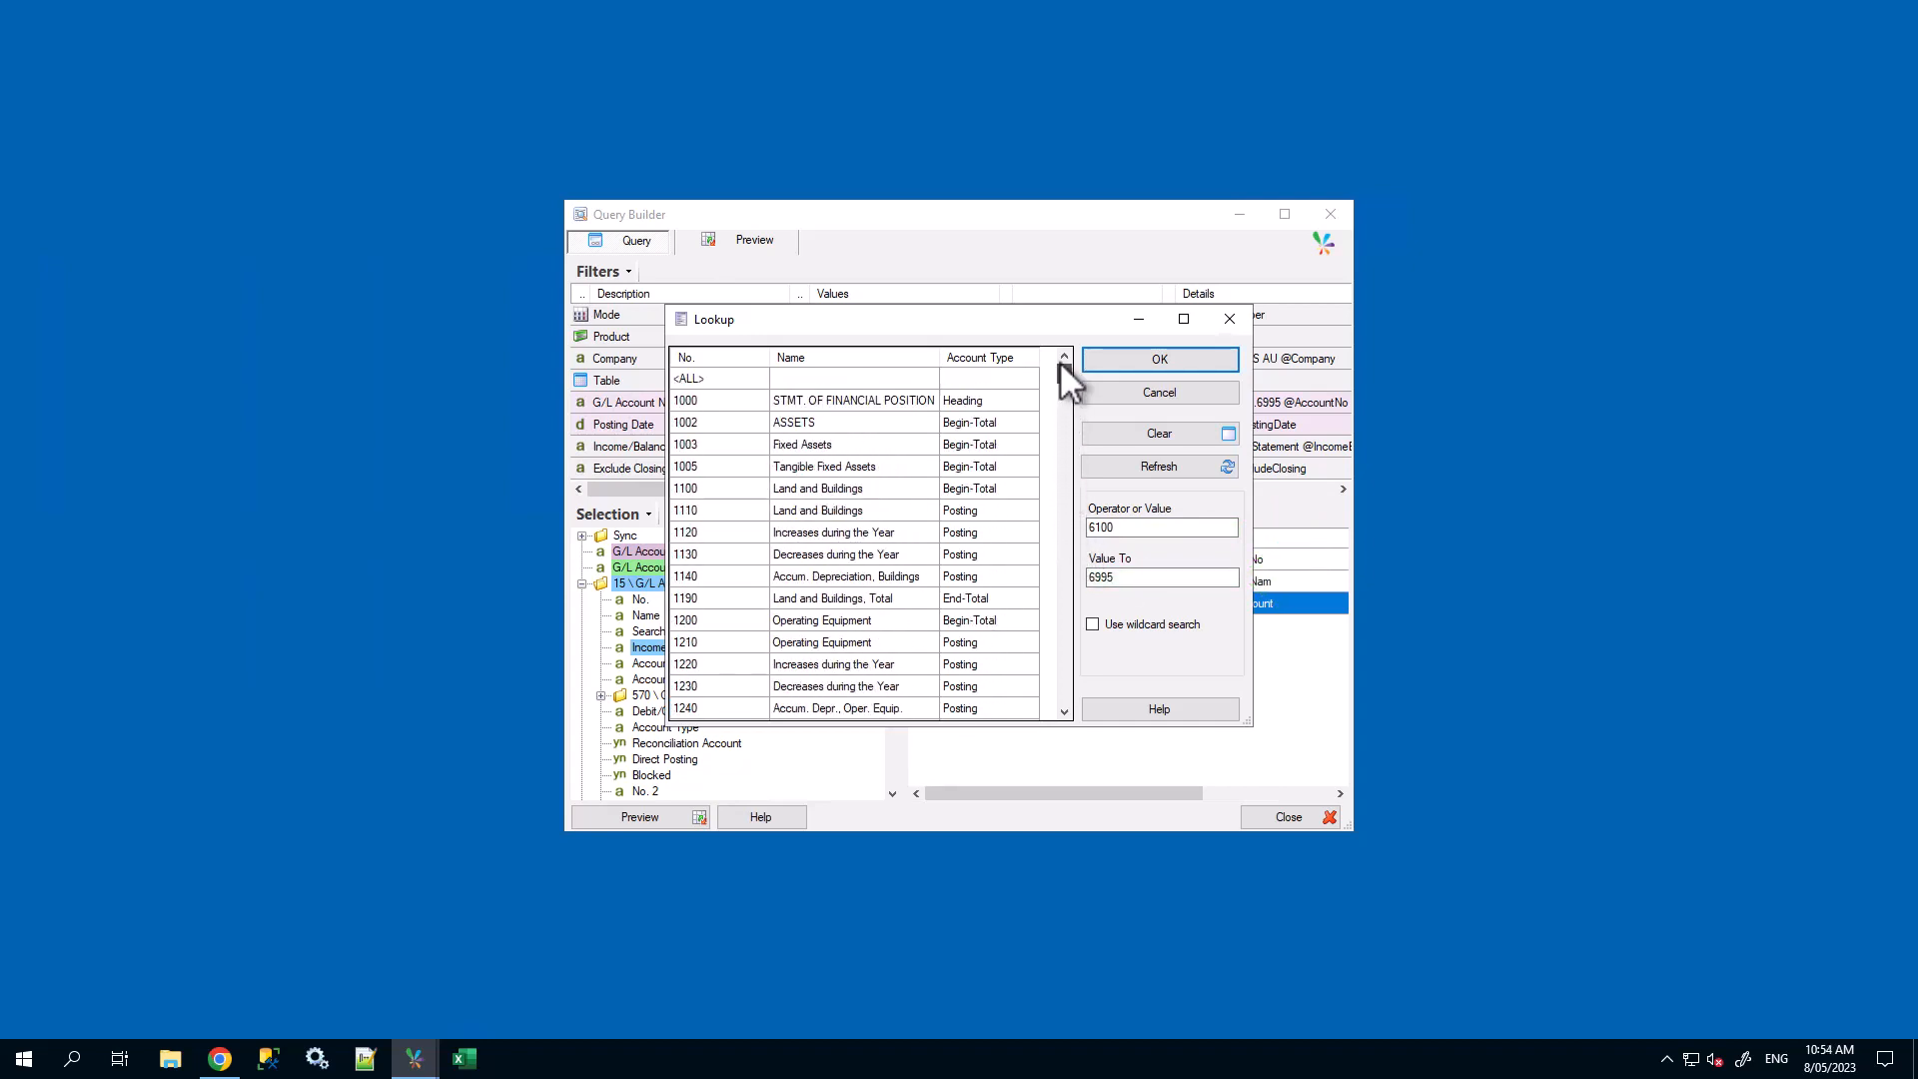
left_click(896, 402)
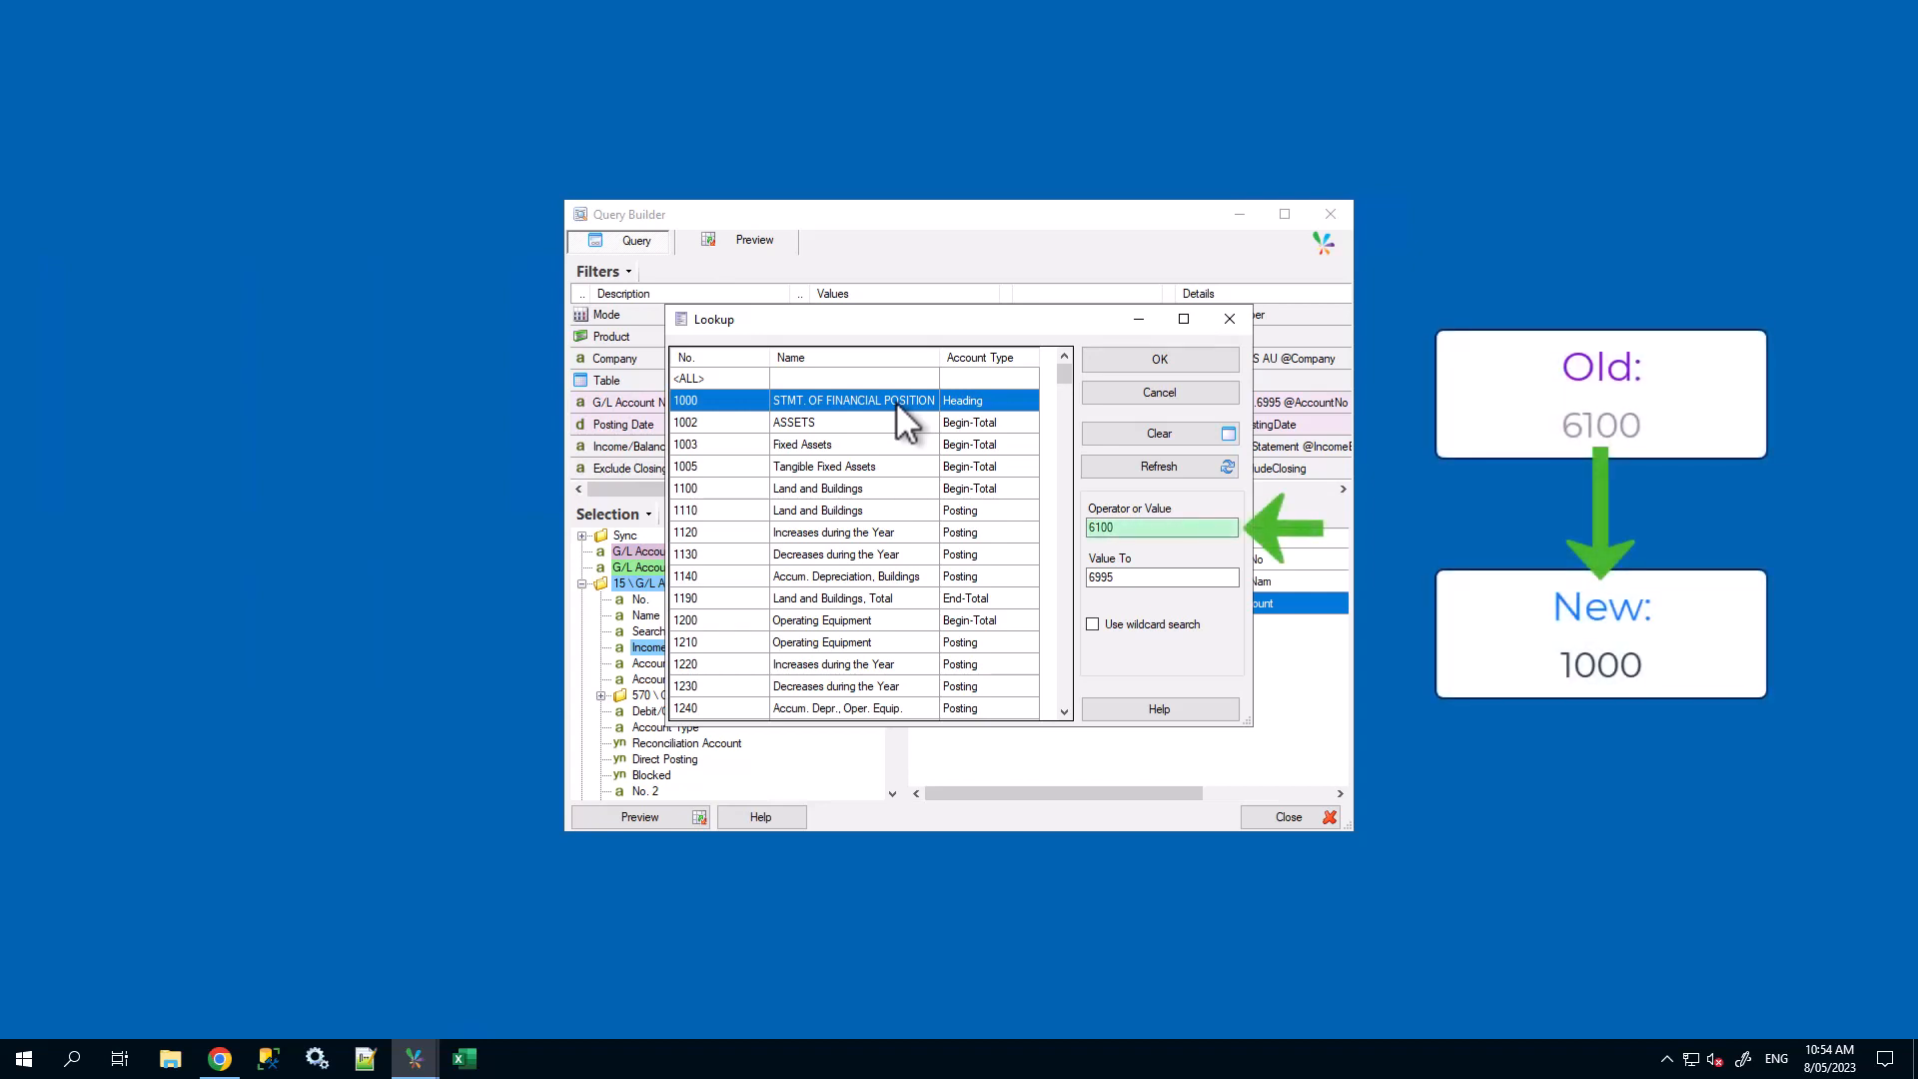
double_click(895, 402)
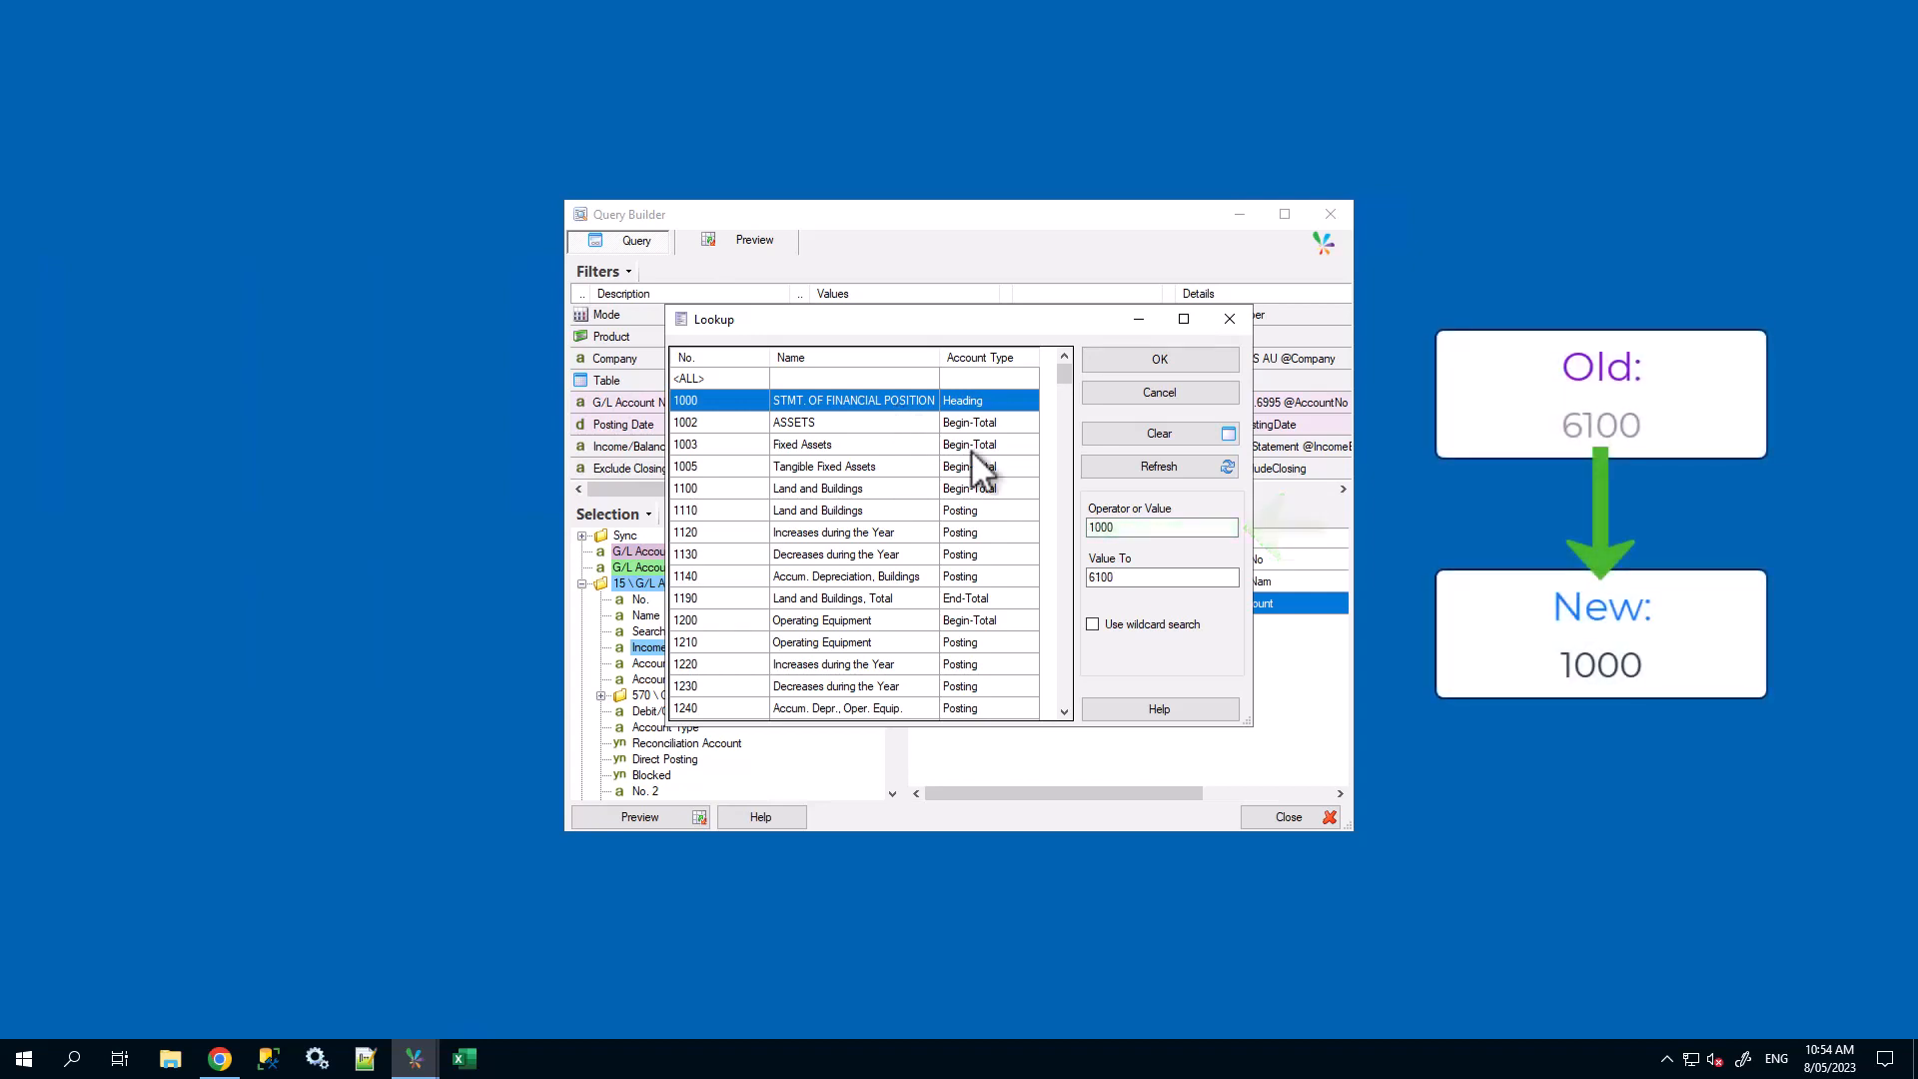
left_click_drag(1063, 373, 1065, 448)
double_click(817, 597)
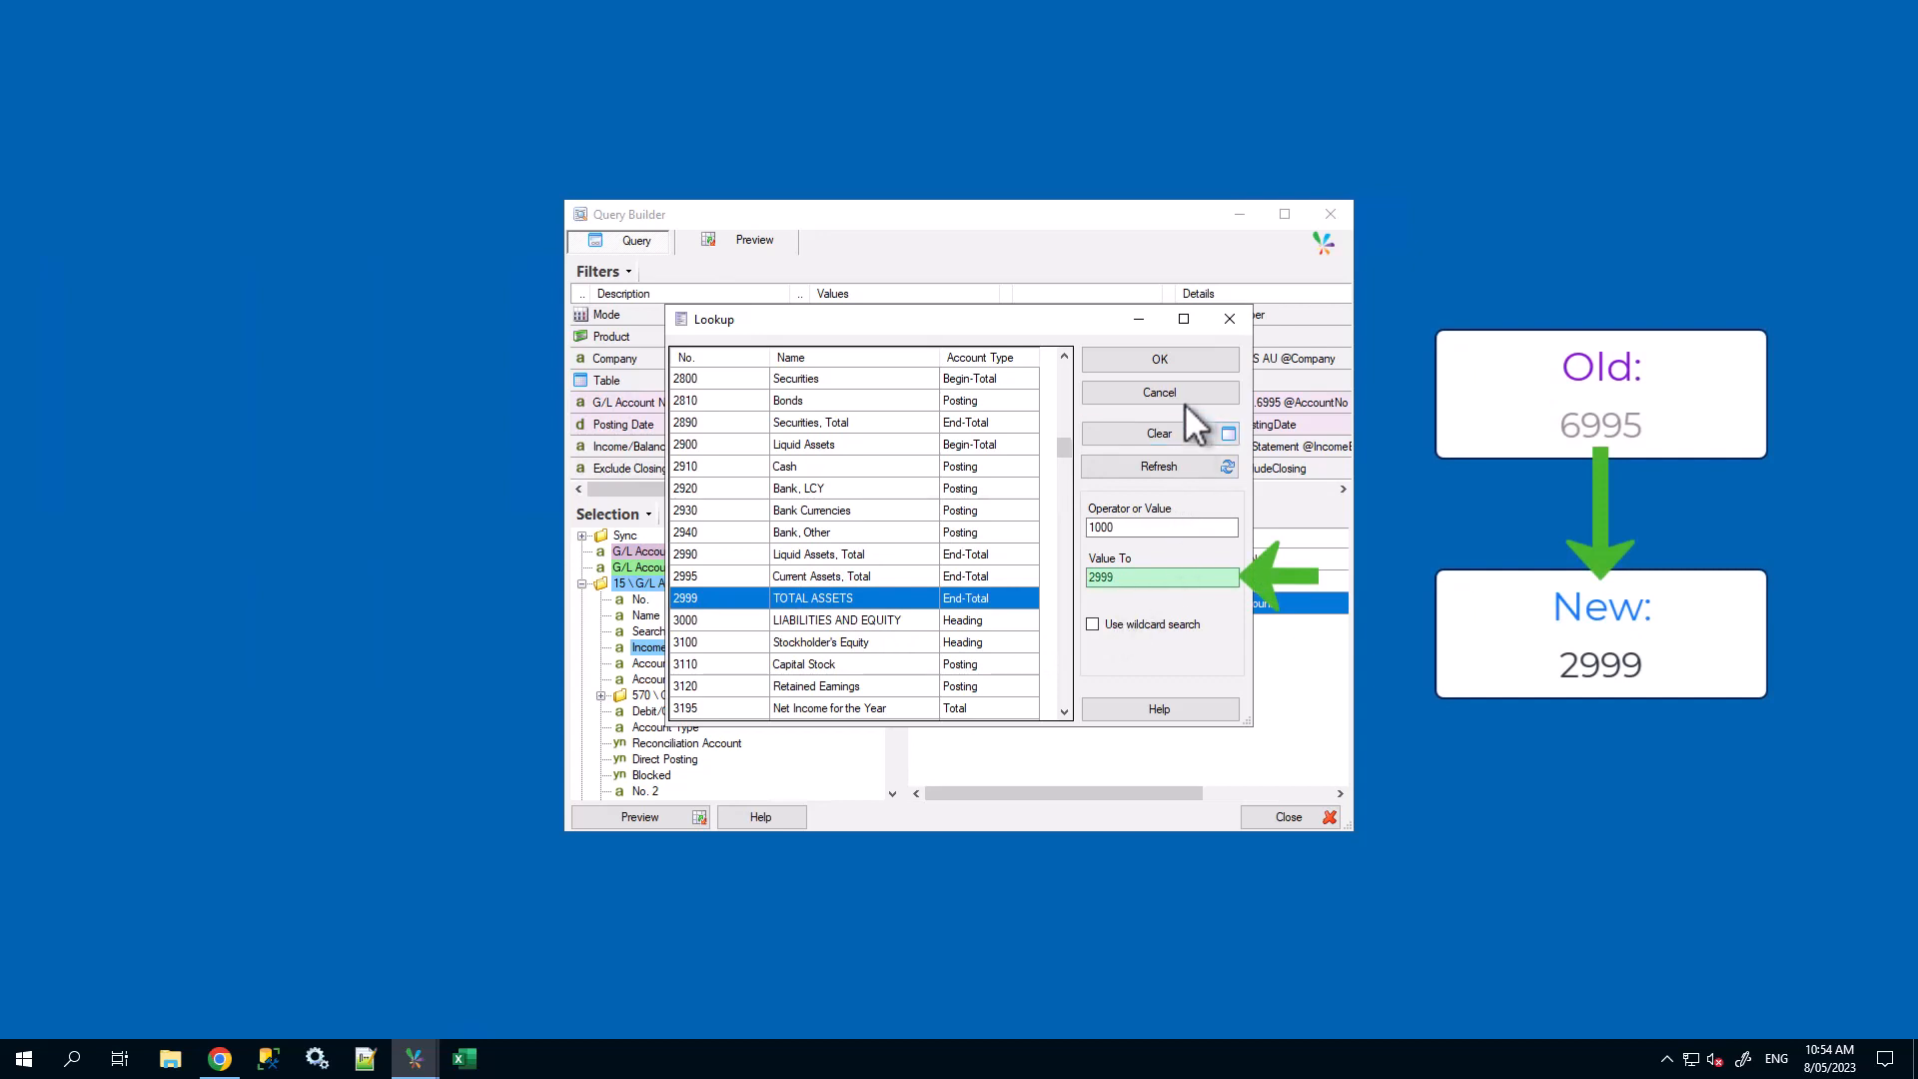
left_click(1159, 359)
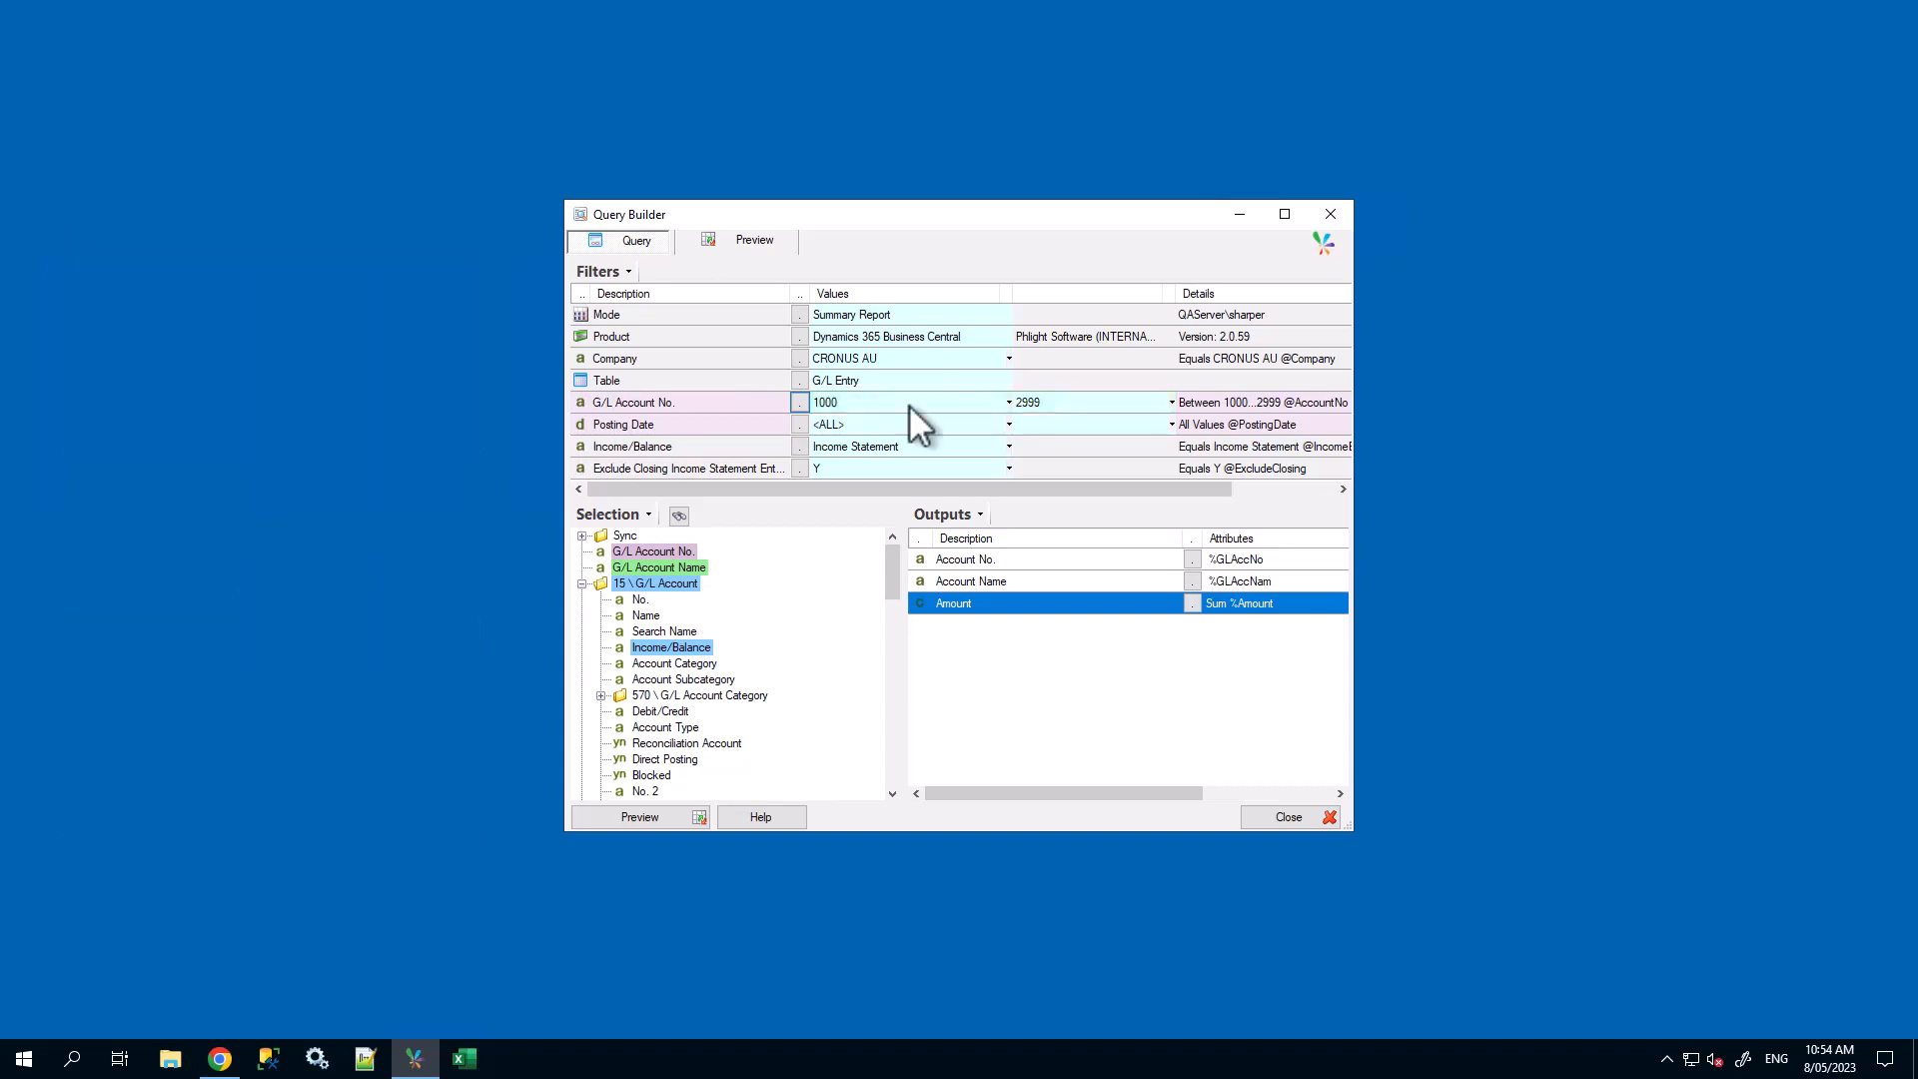
left_click(675, 815)
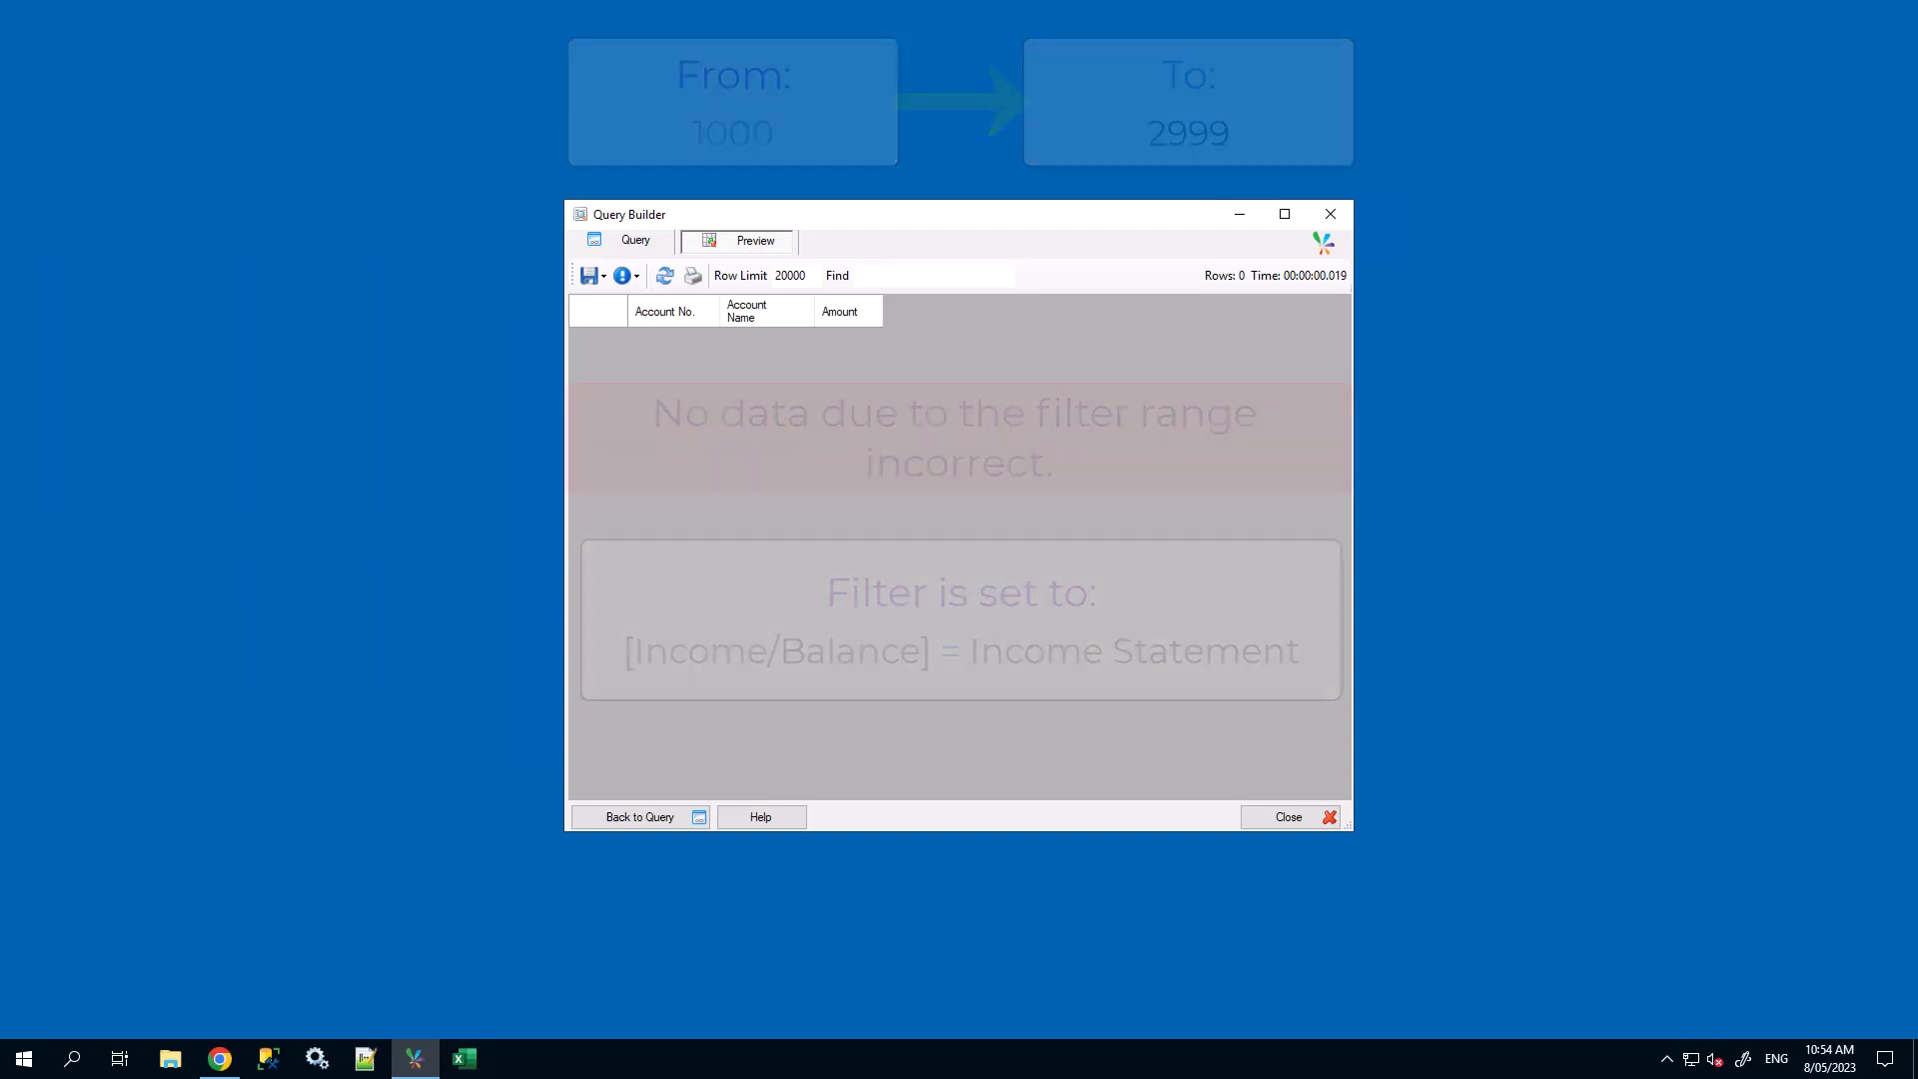
left_click(661, 817)
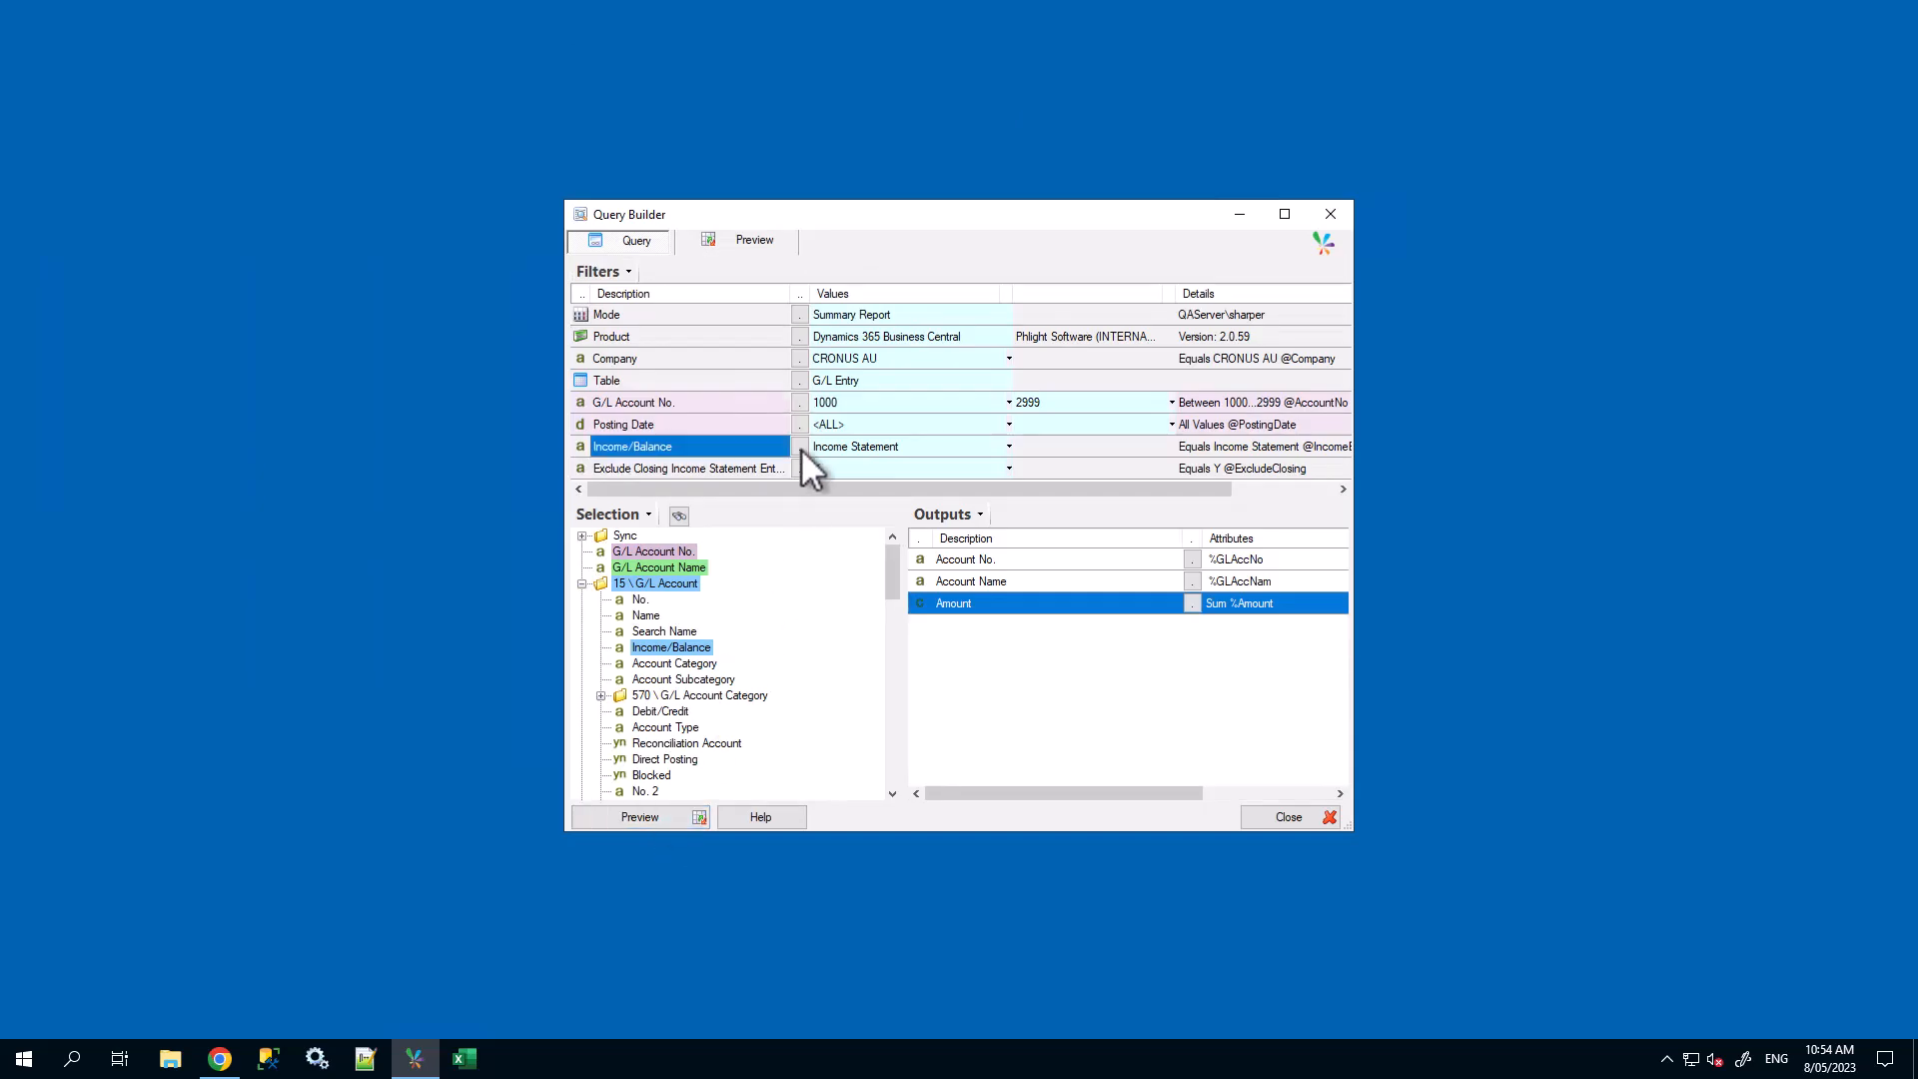
Change the Income/Balance filter to All Values and preview the query results.
left_click(800, 446)
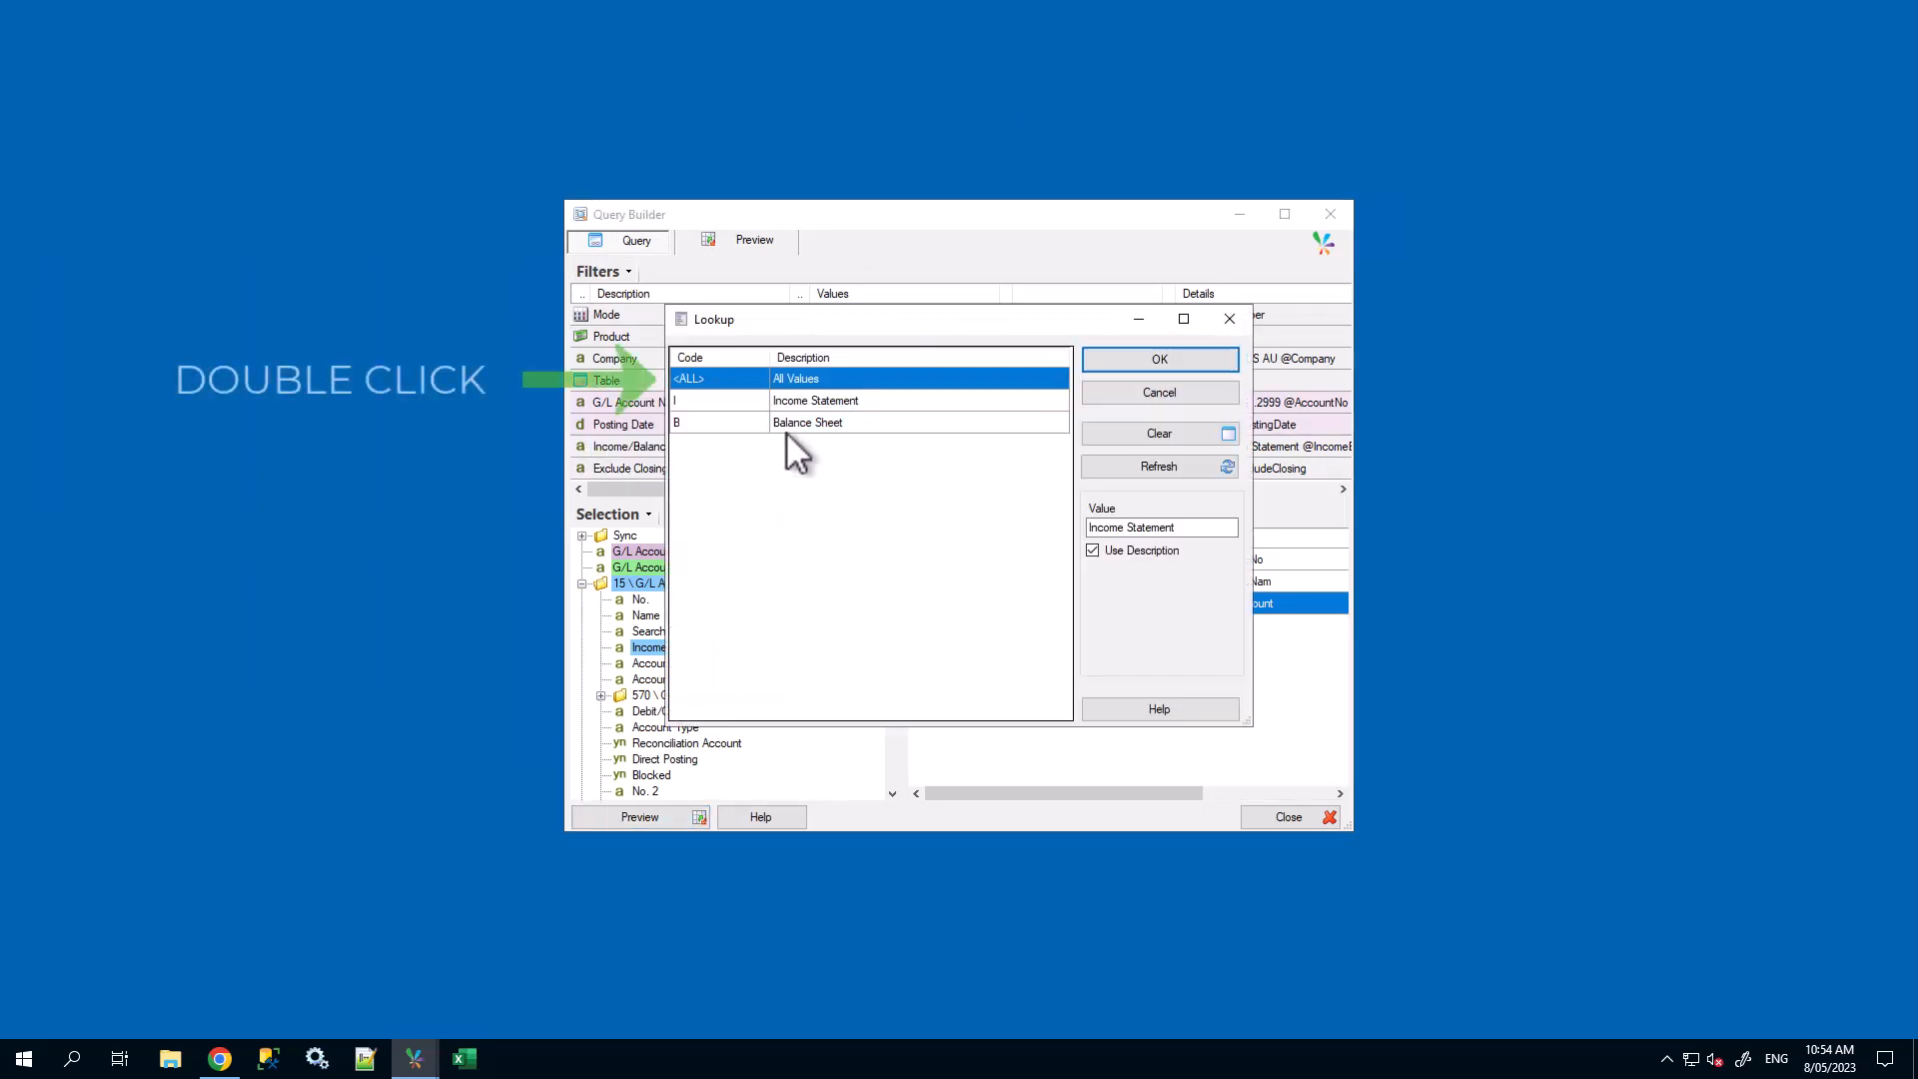
left_click(775, 378)
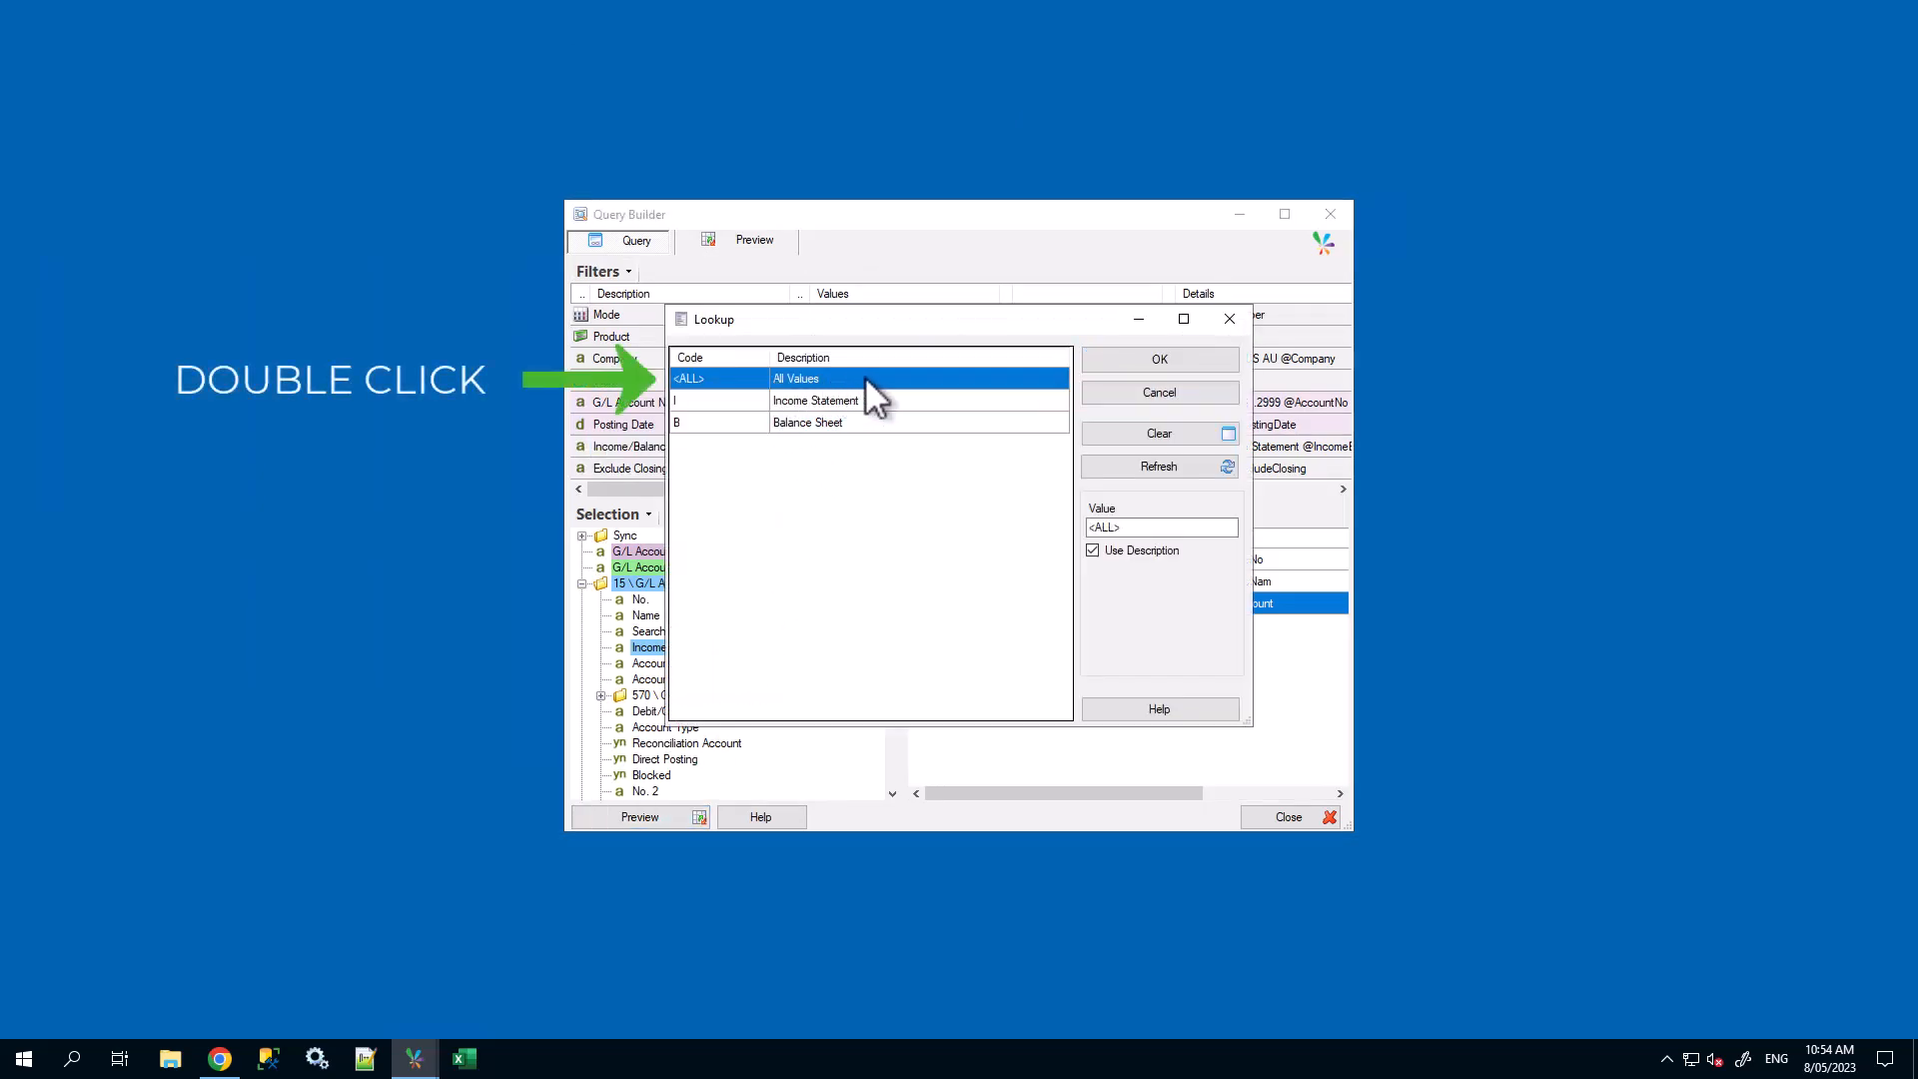
left_click(1129, 355)
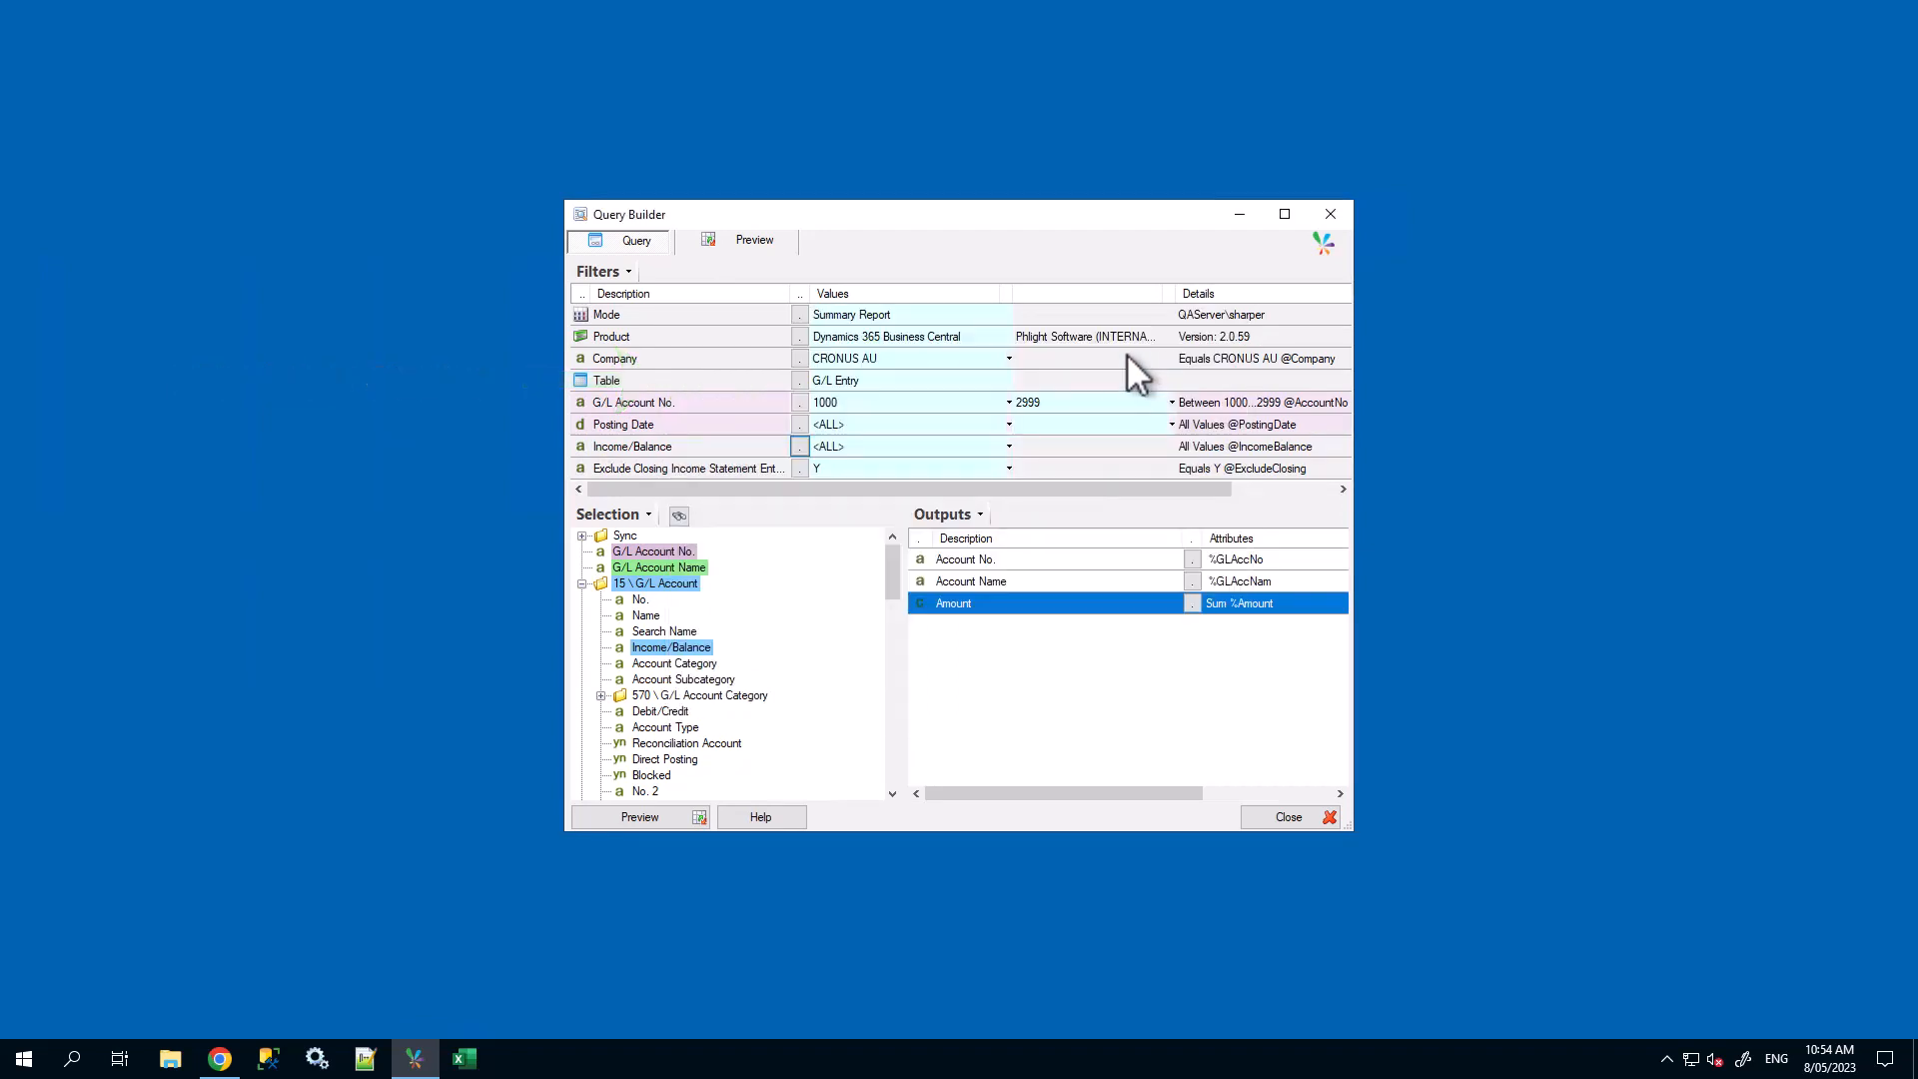
left_click(667, 815)
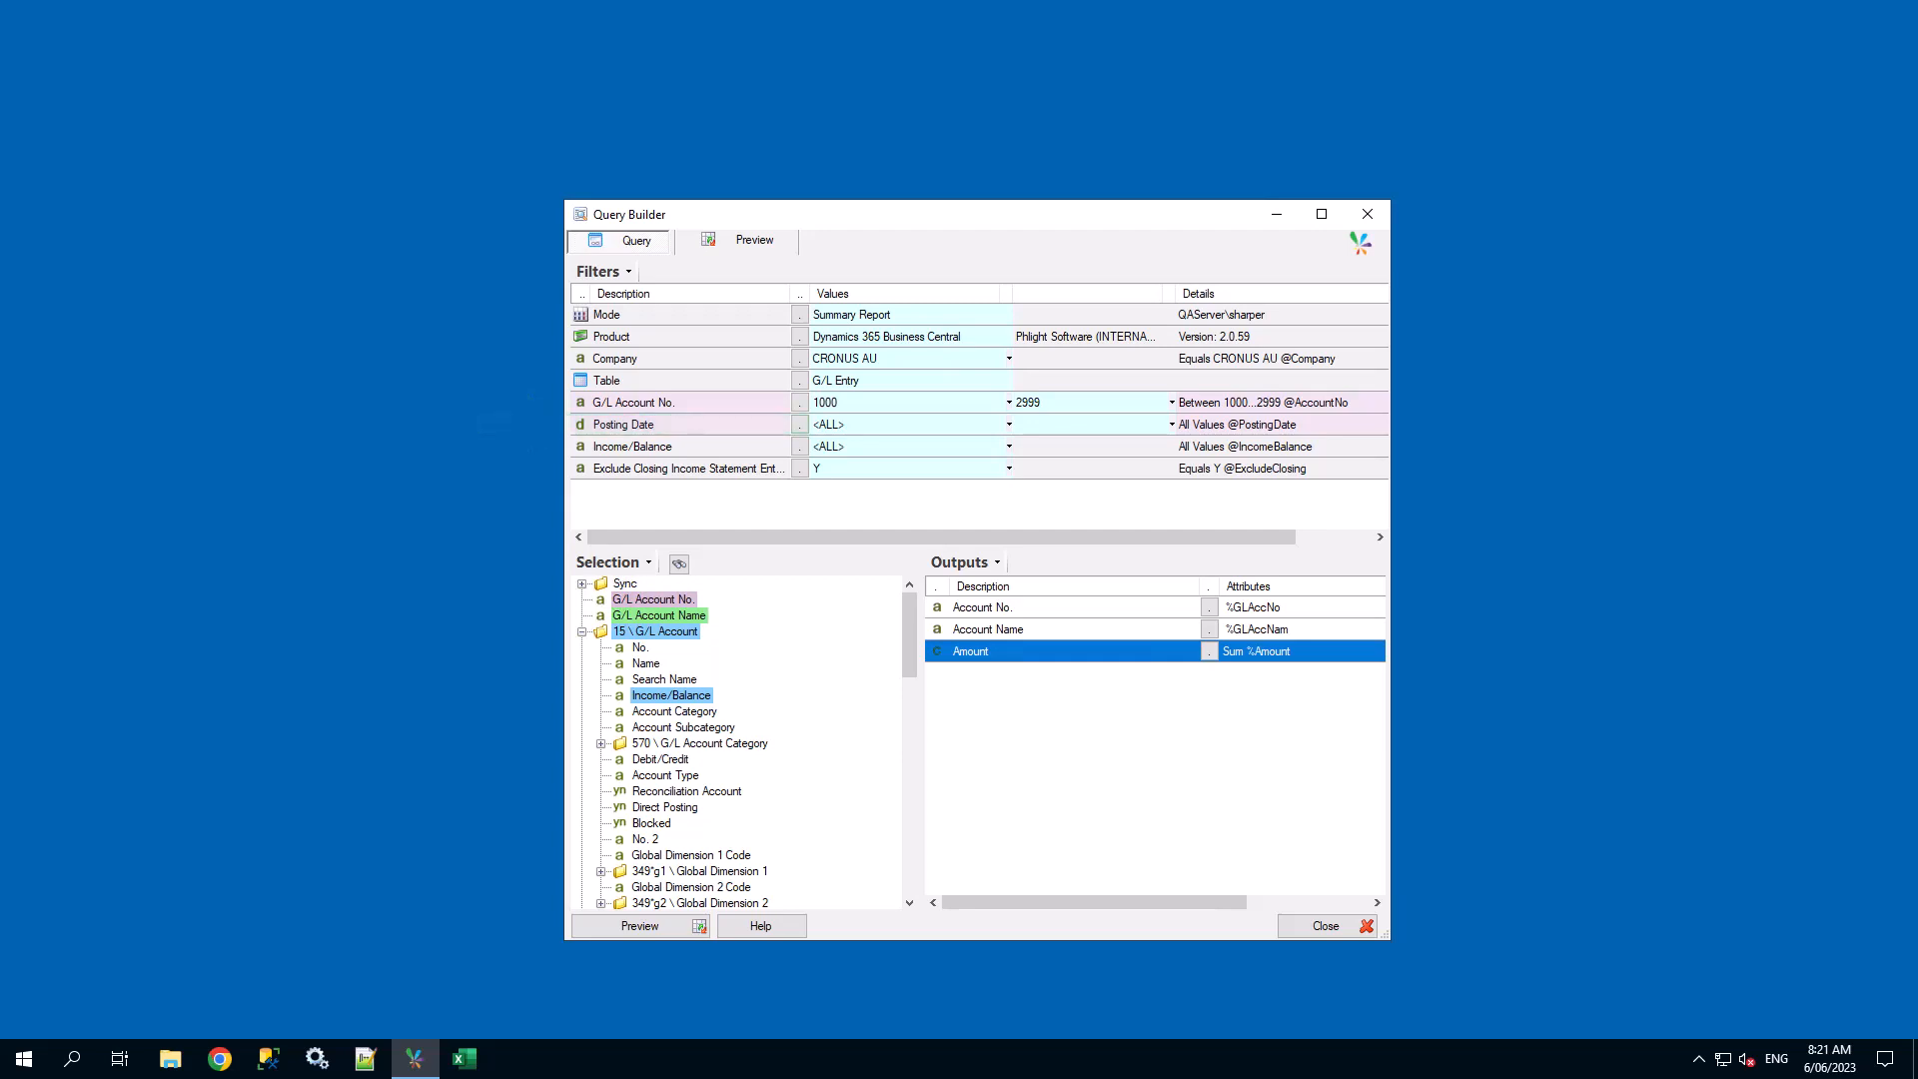
Set the G/L Account No. filter to the range 6100 to 6995.
left_click(904, 403)
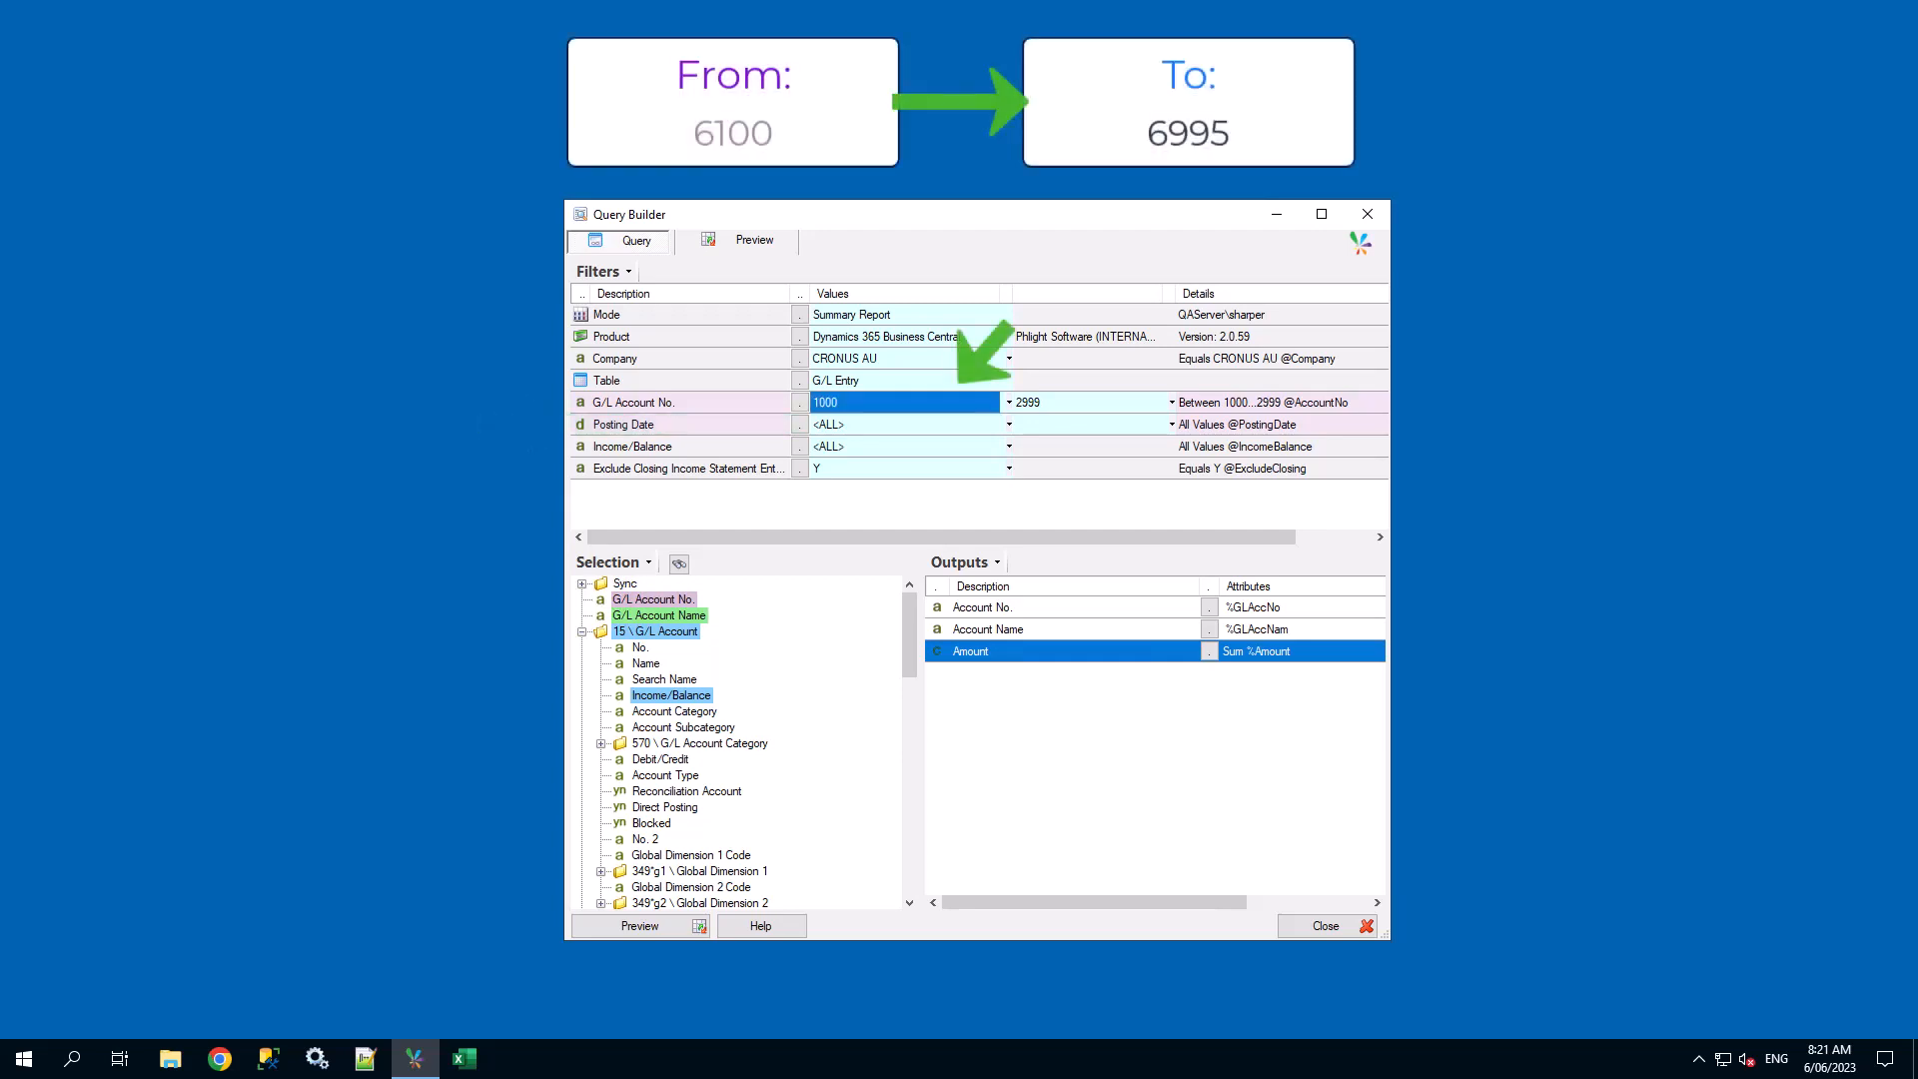
type("6100")
key("Tab")
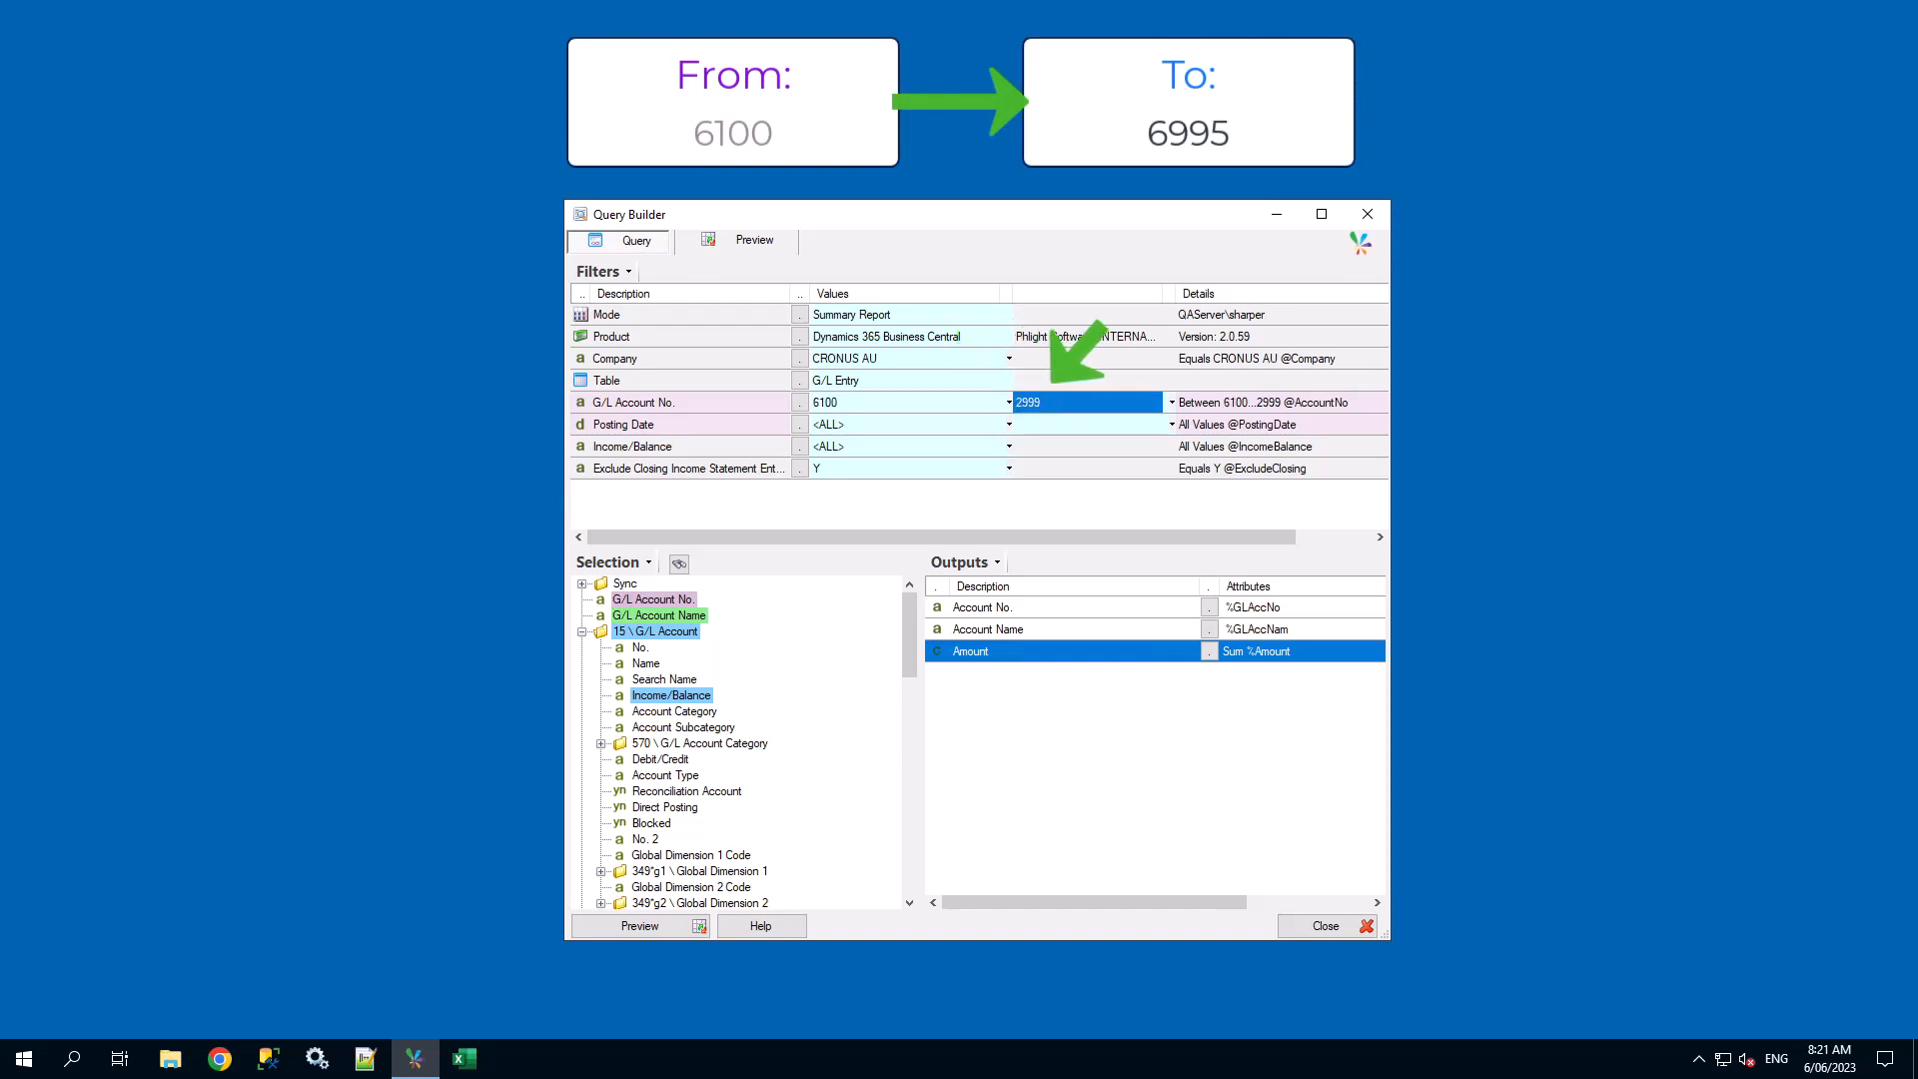
type("6995")
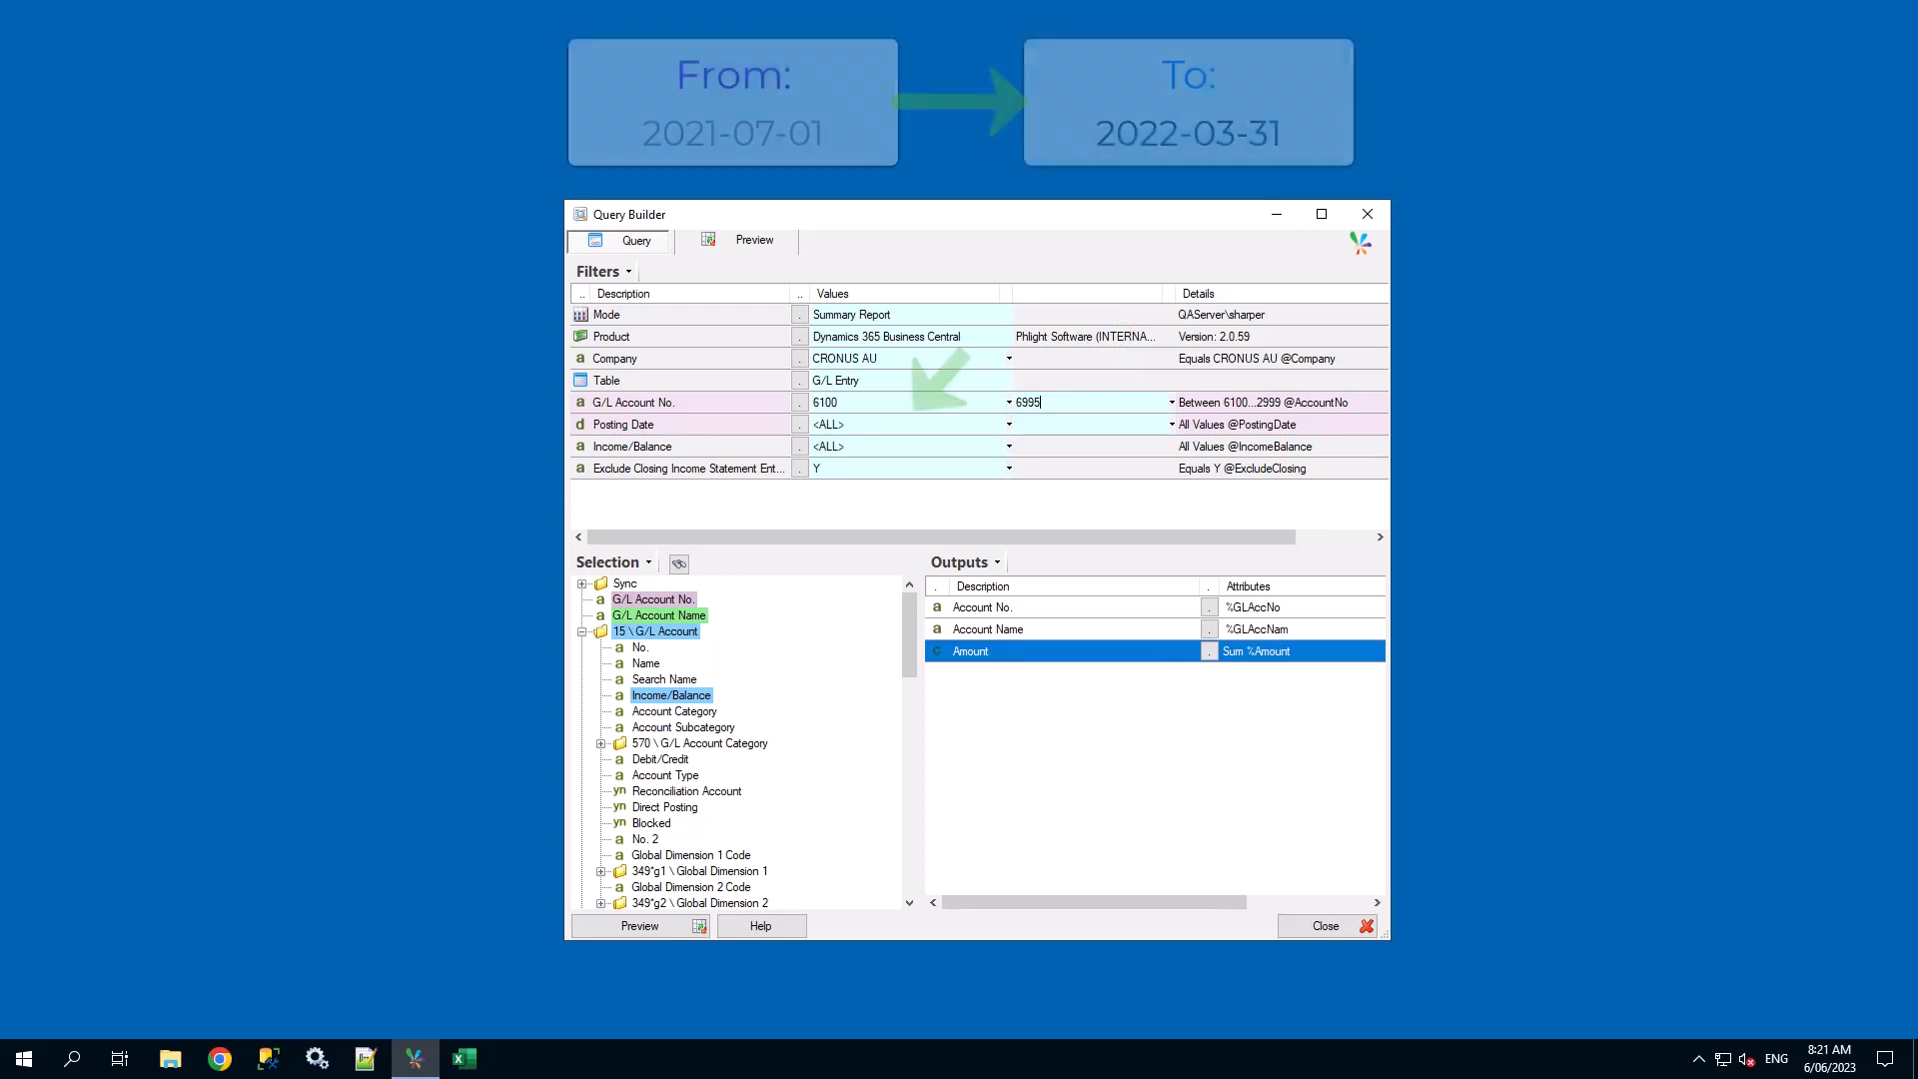
Set the Posting Date filter from 2021-07-01 to 2022-03-31 and preview the results before returning to the query.
left_click(867, 424)
type("2021-07-01")
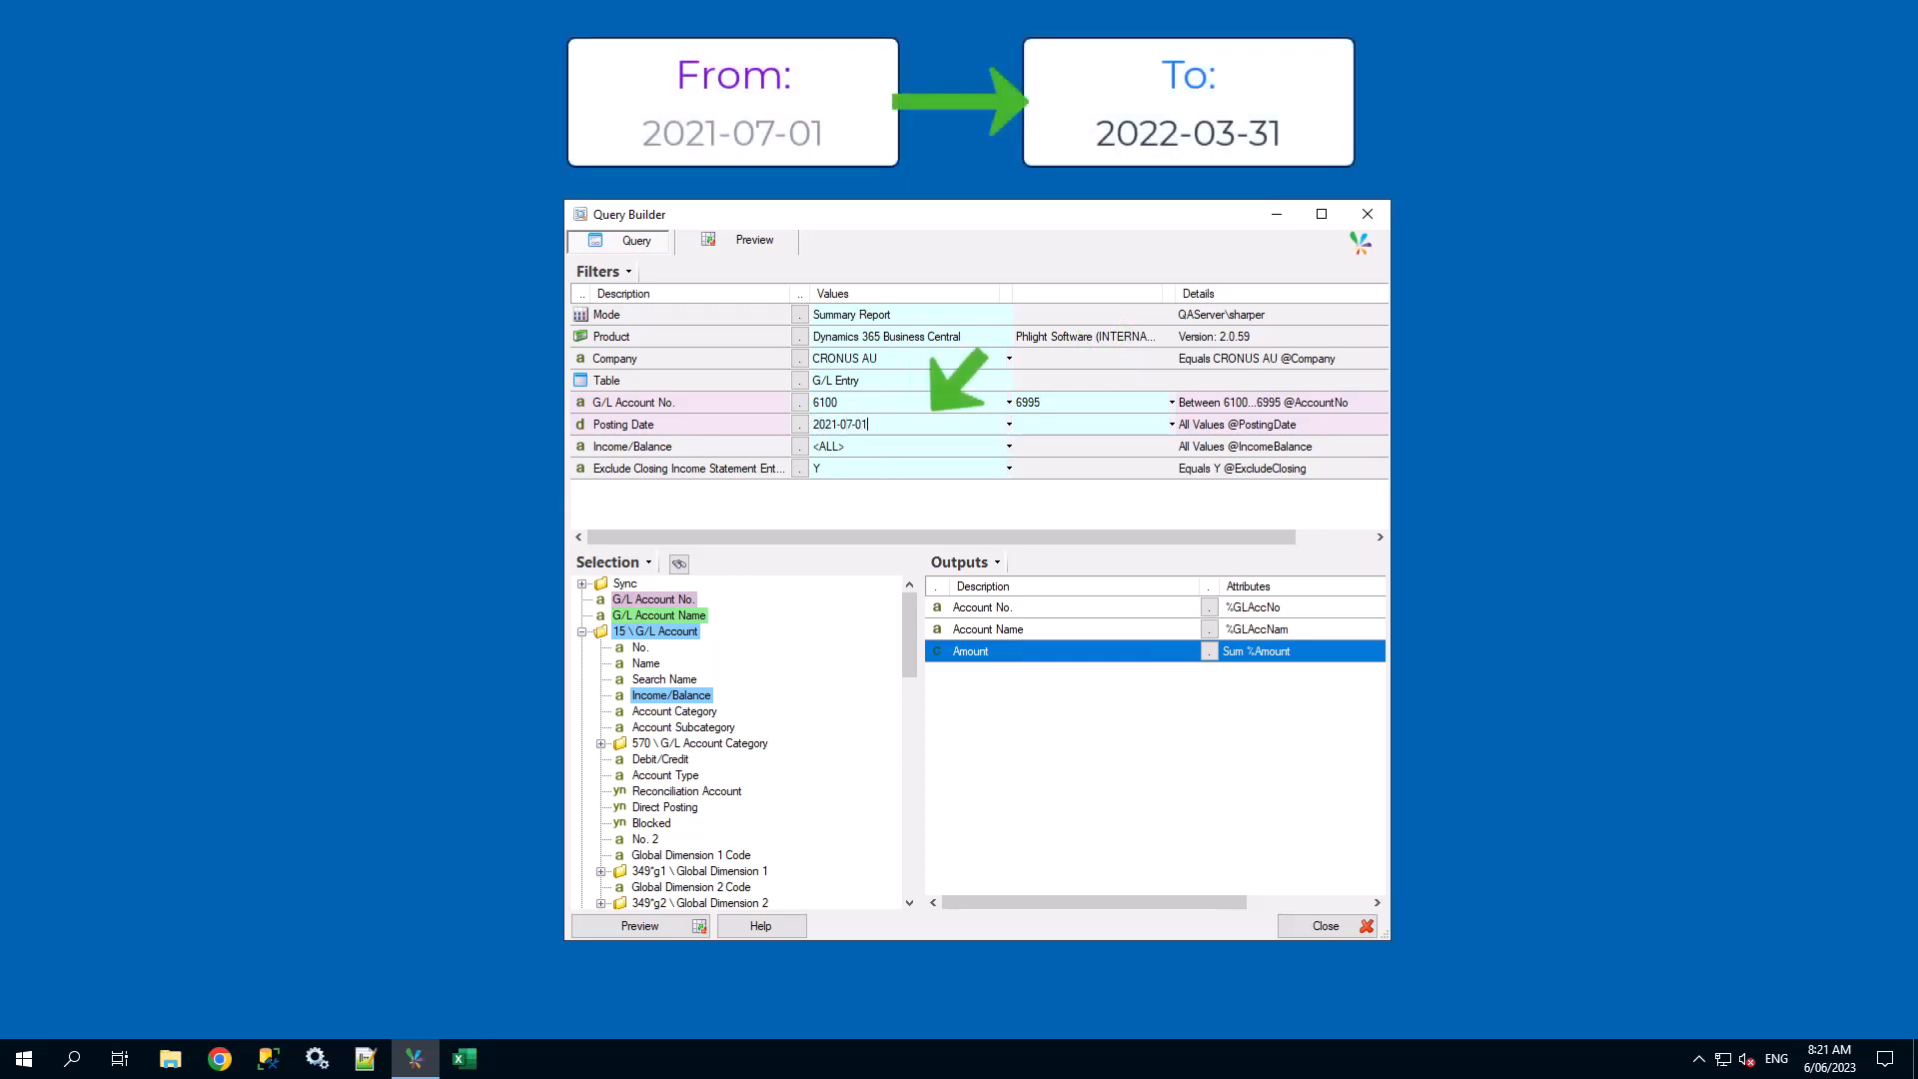
key("Tab")
type("2022-03-31")
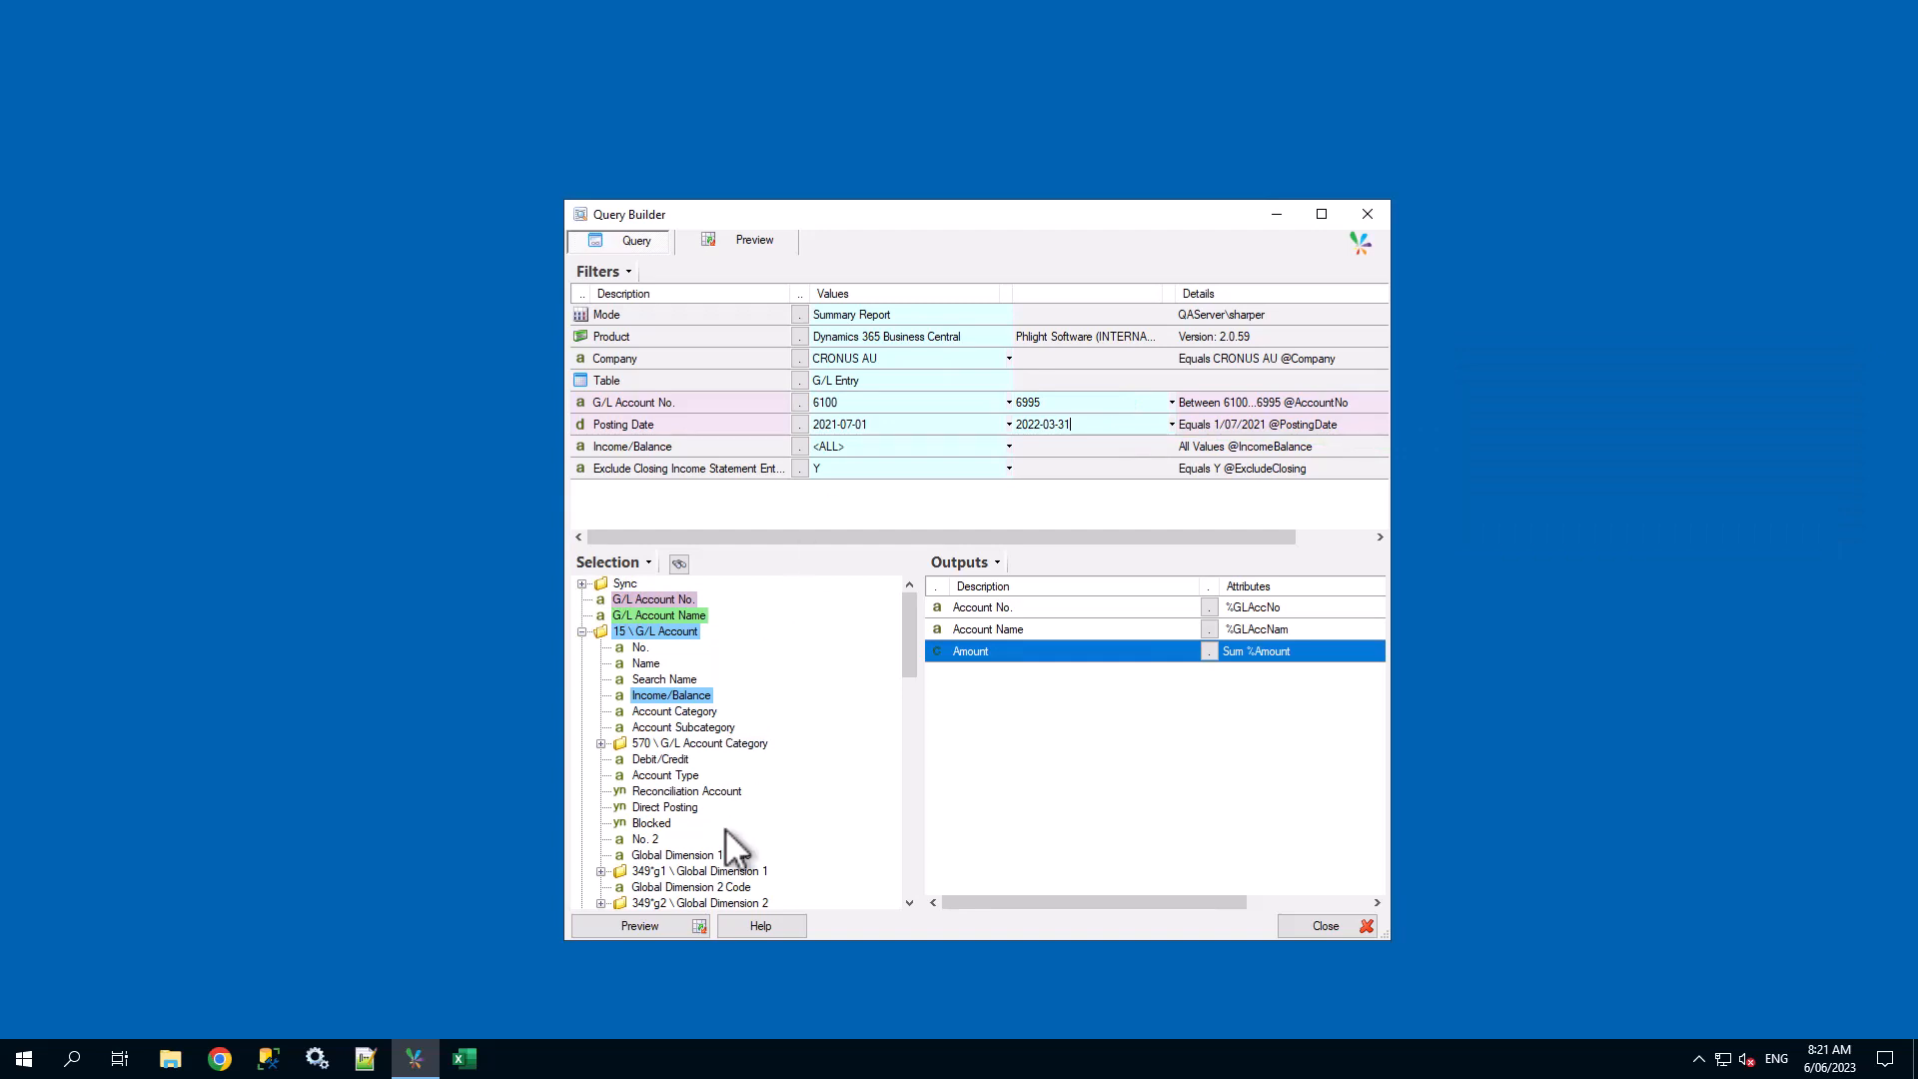
left_click(684, 927)
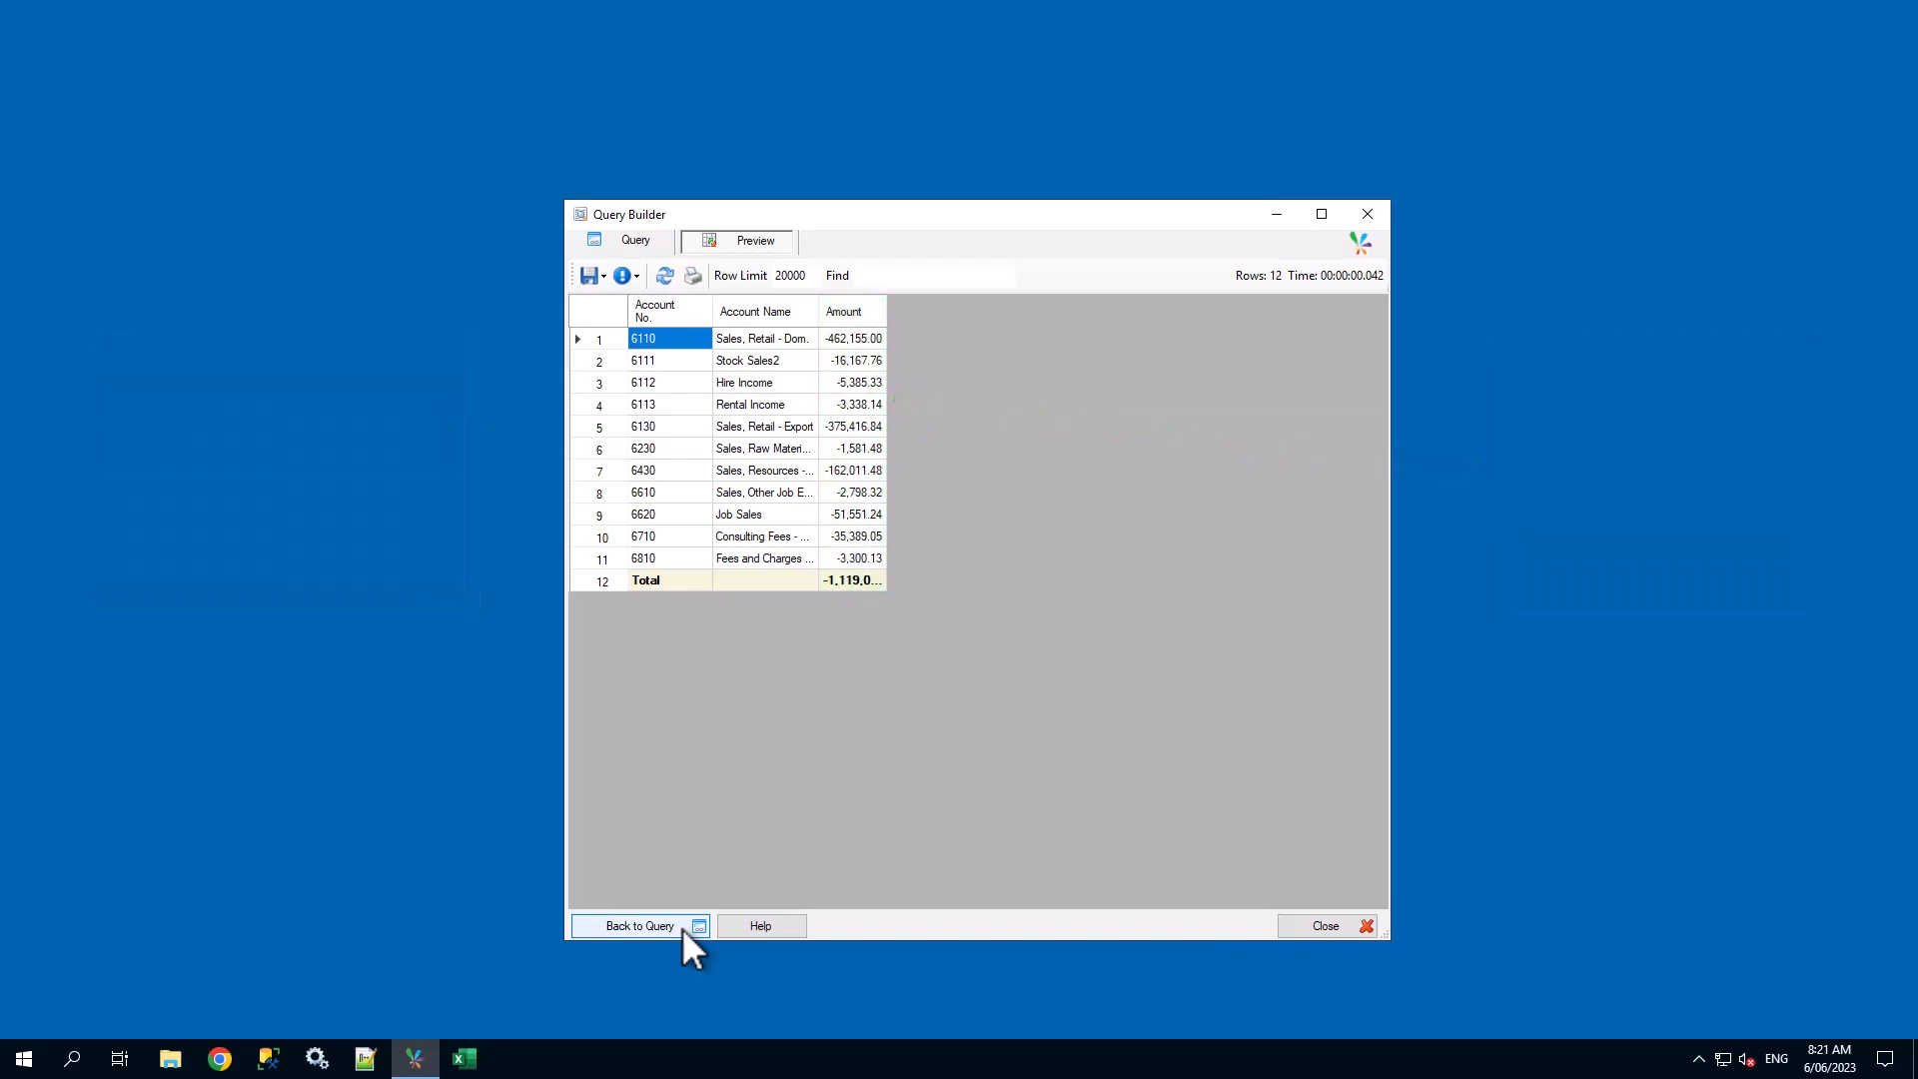
left_click(681, 927)
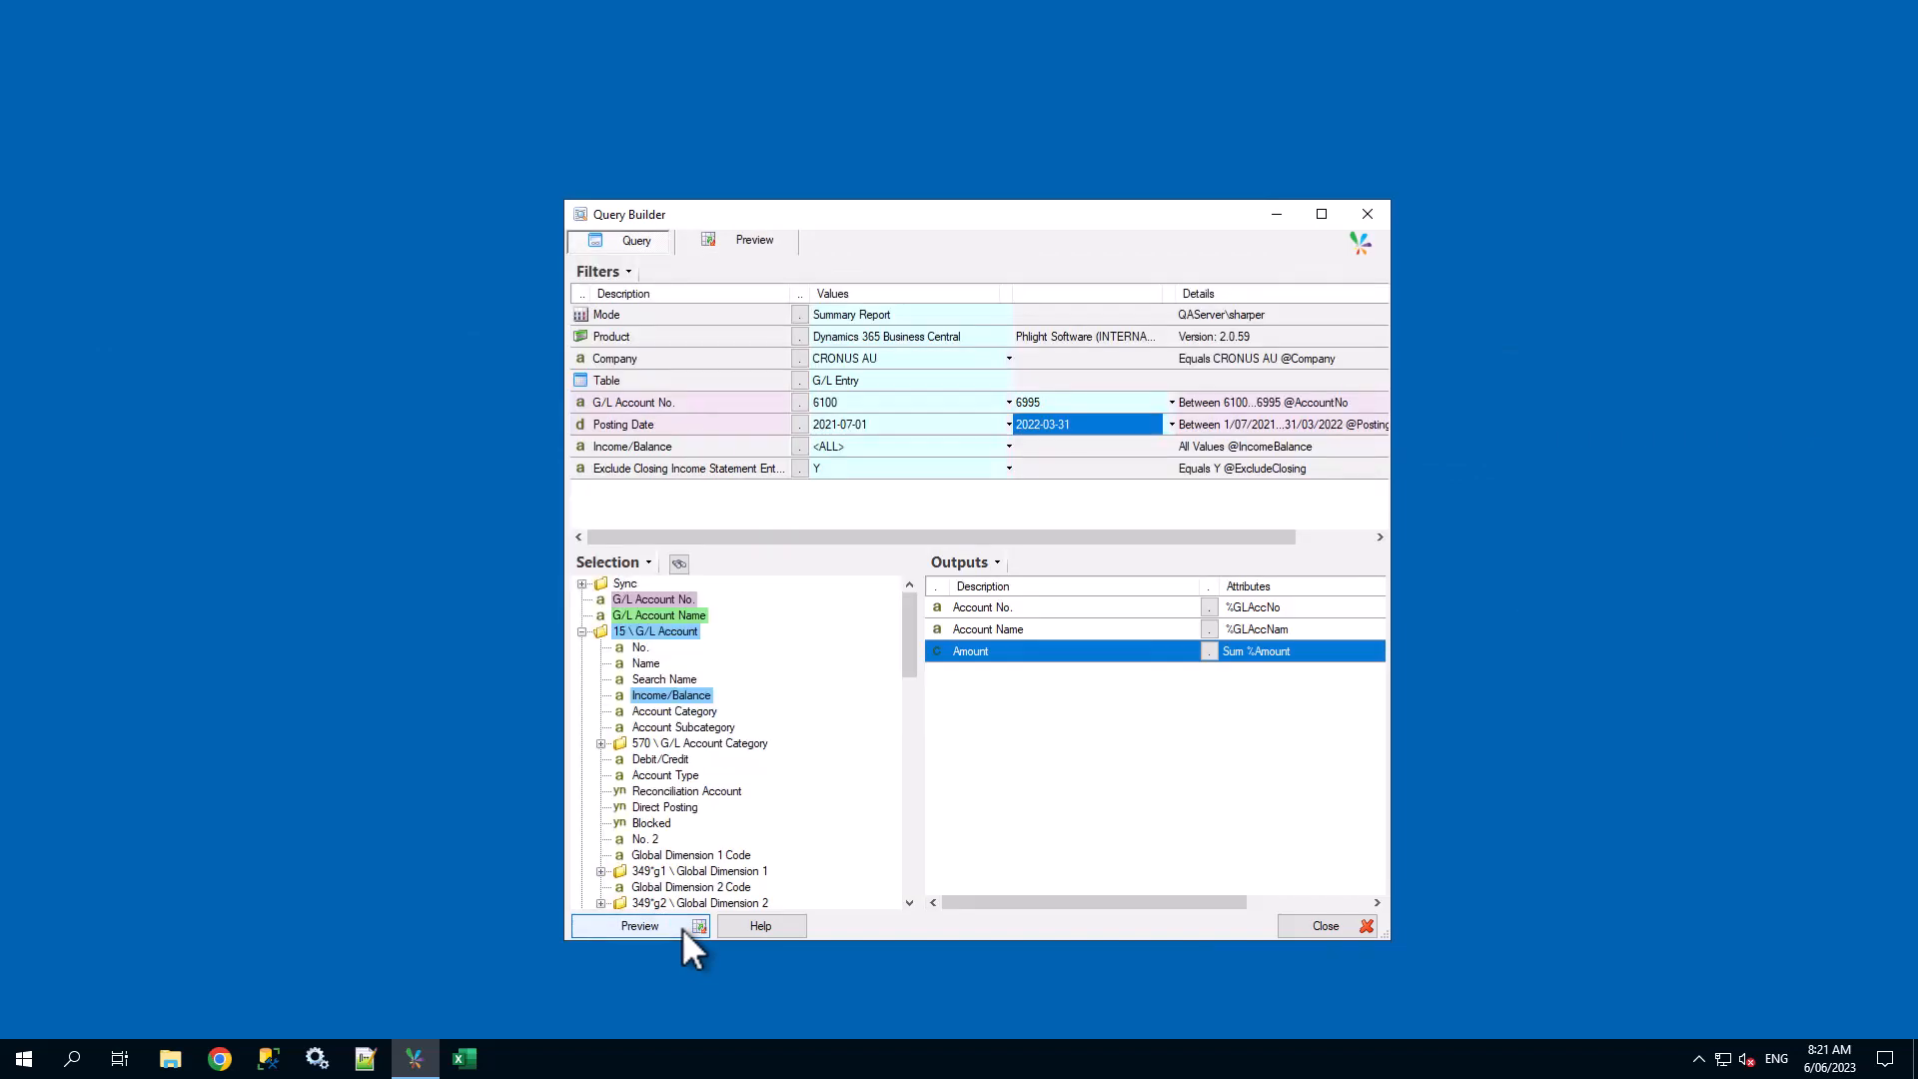
Set the Posting Date filter's start date to 1 March 2021 using the calendar in the date options.
left_click(796, 424)
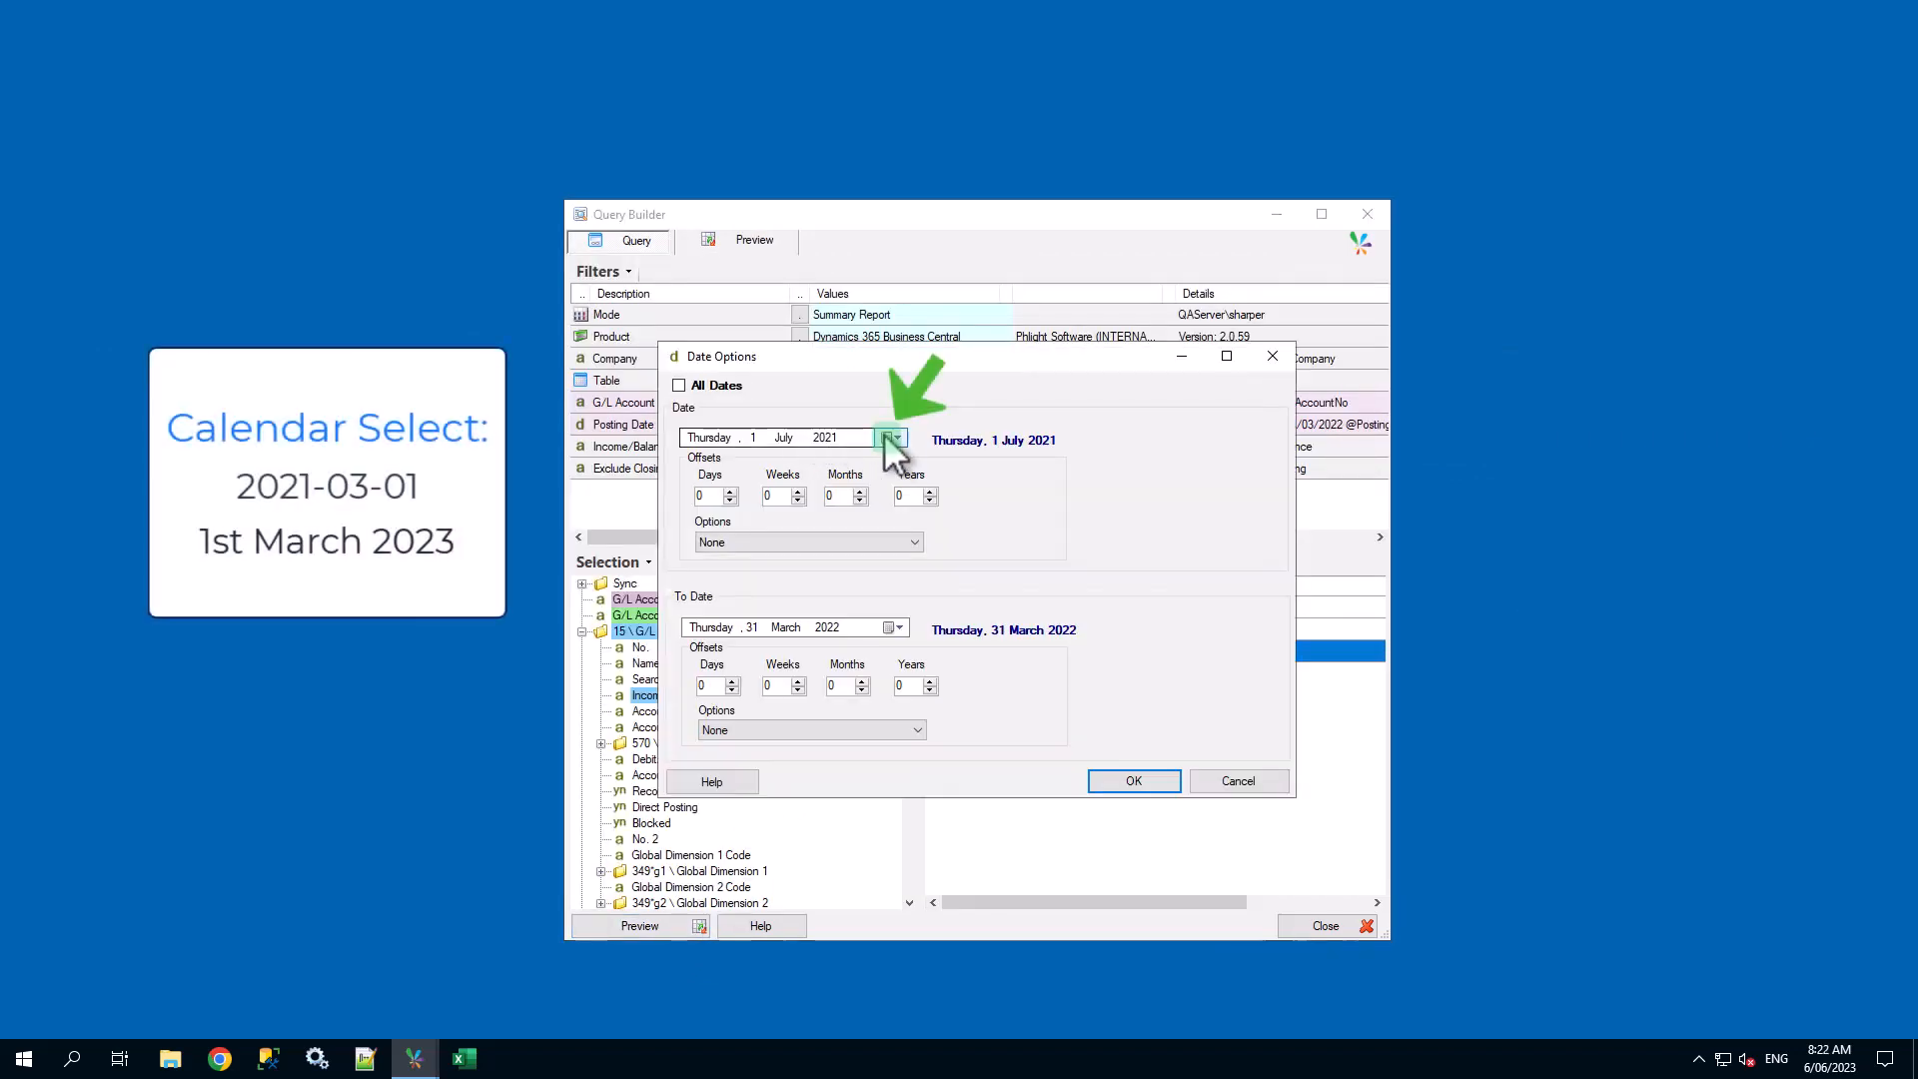
left_click(887, 437)
left_click(690, 465)
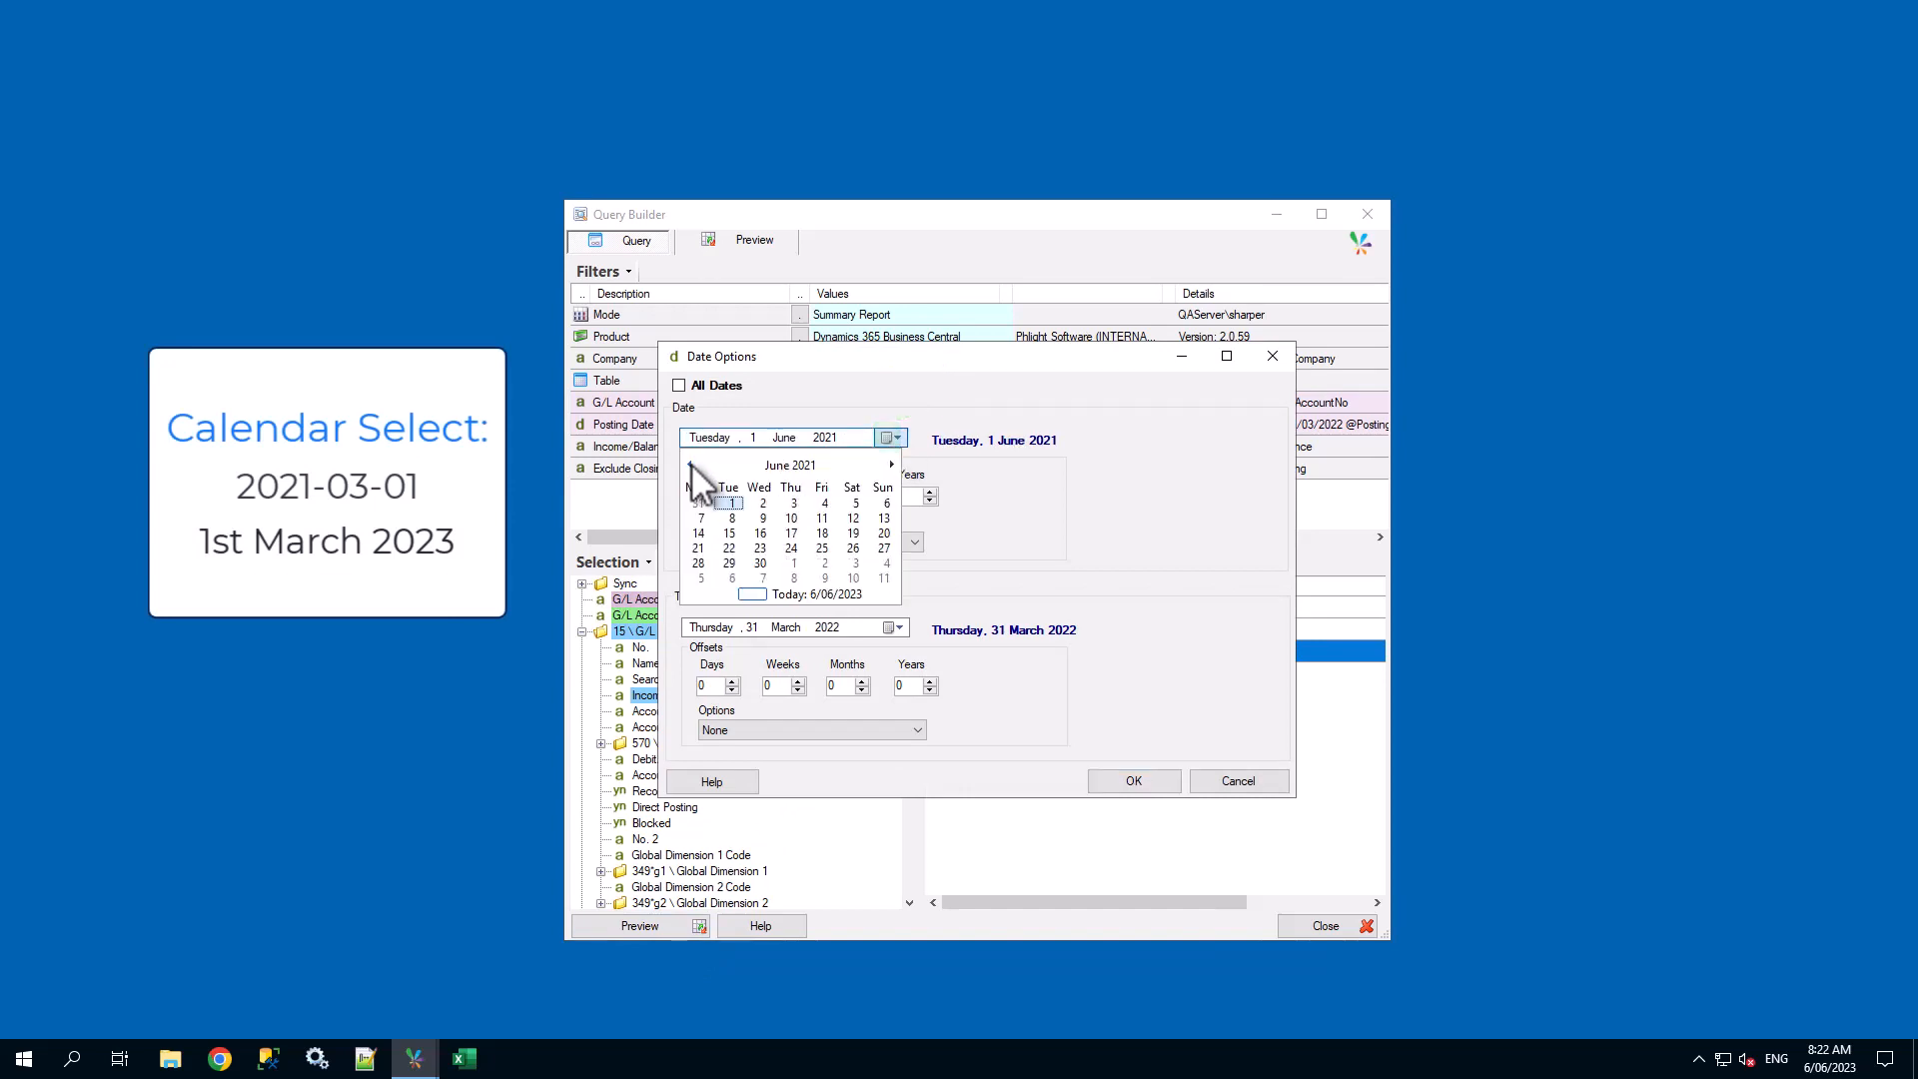
left_click(690, 465)
left_click(691, 464)
left_click(690, 464)
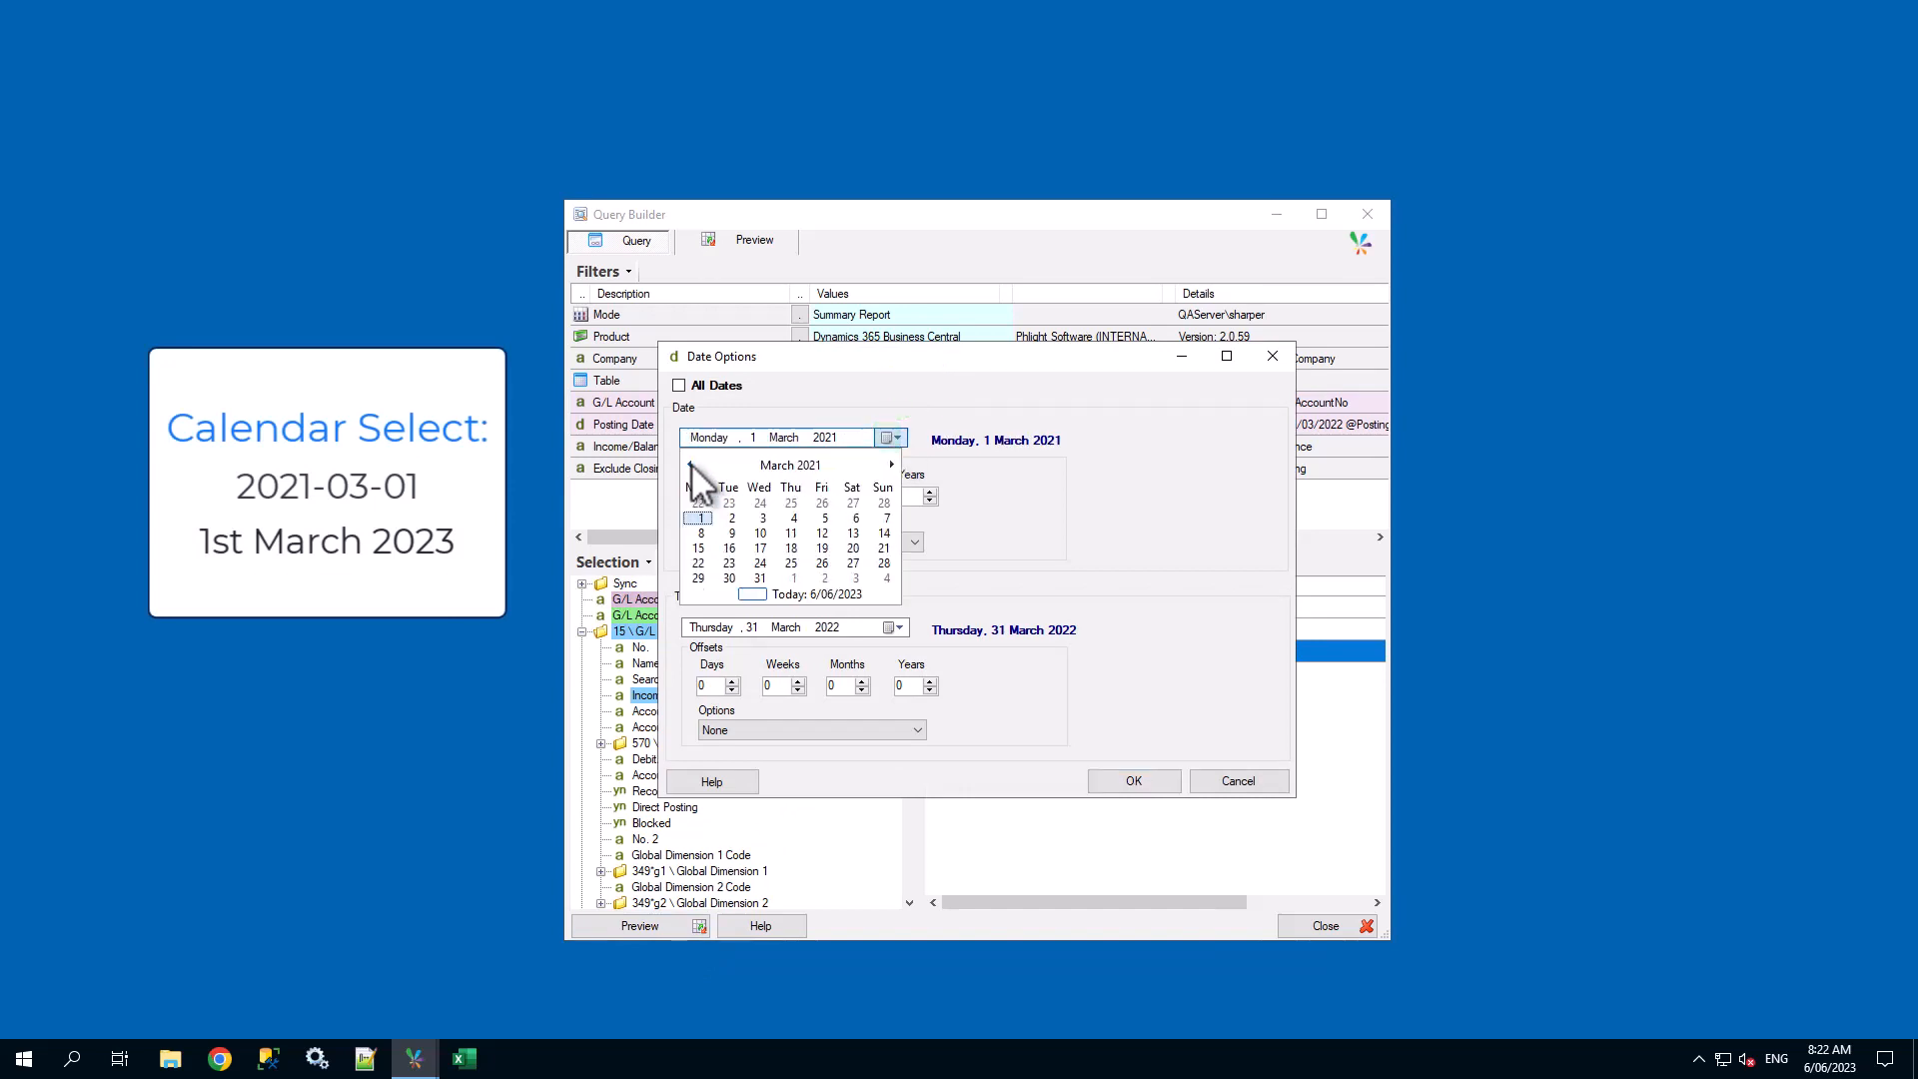
left_click(699, 517)
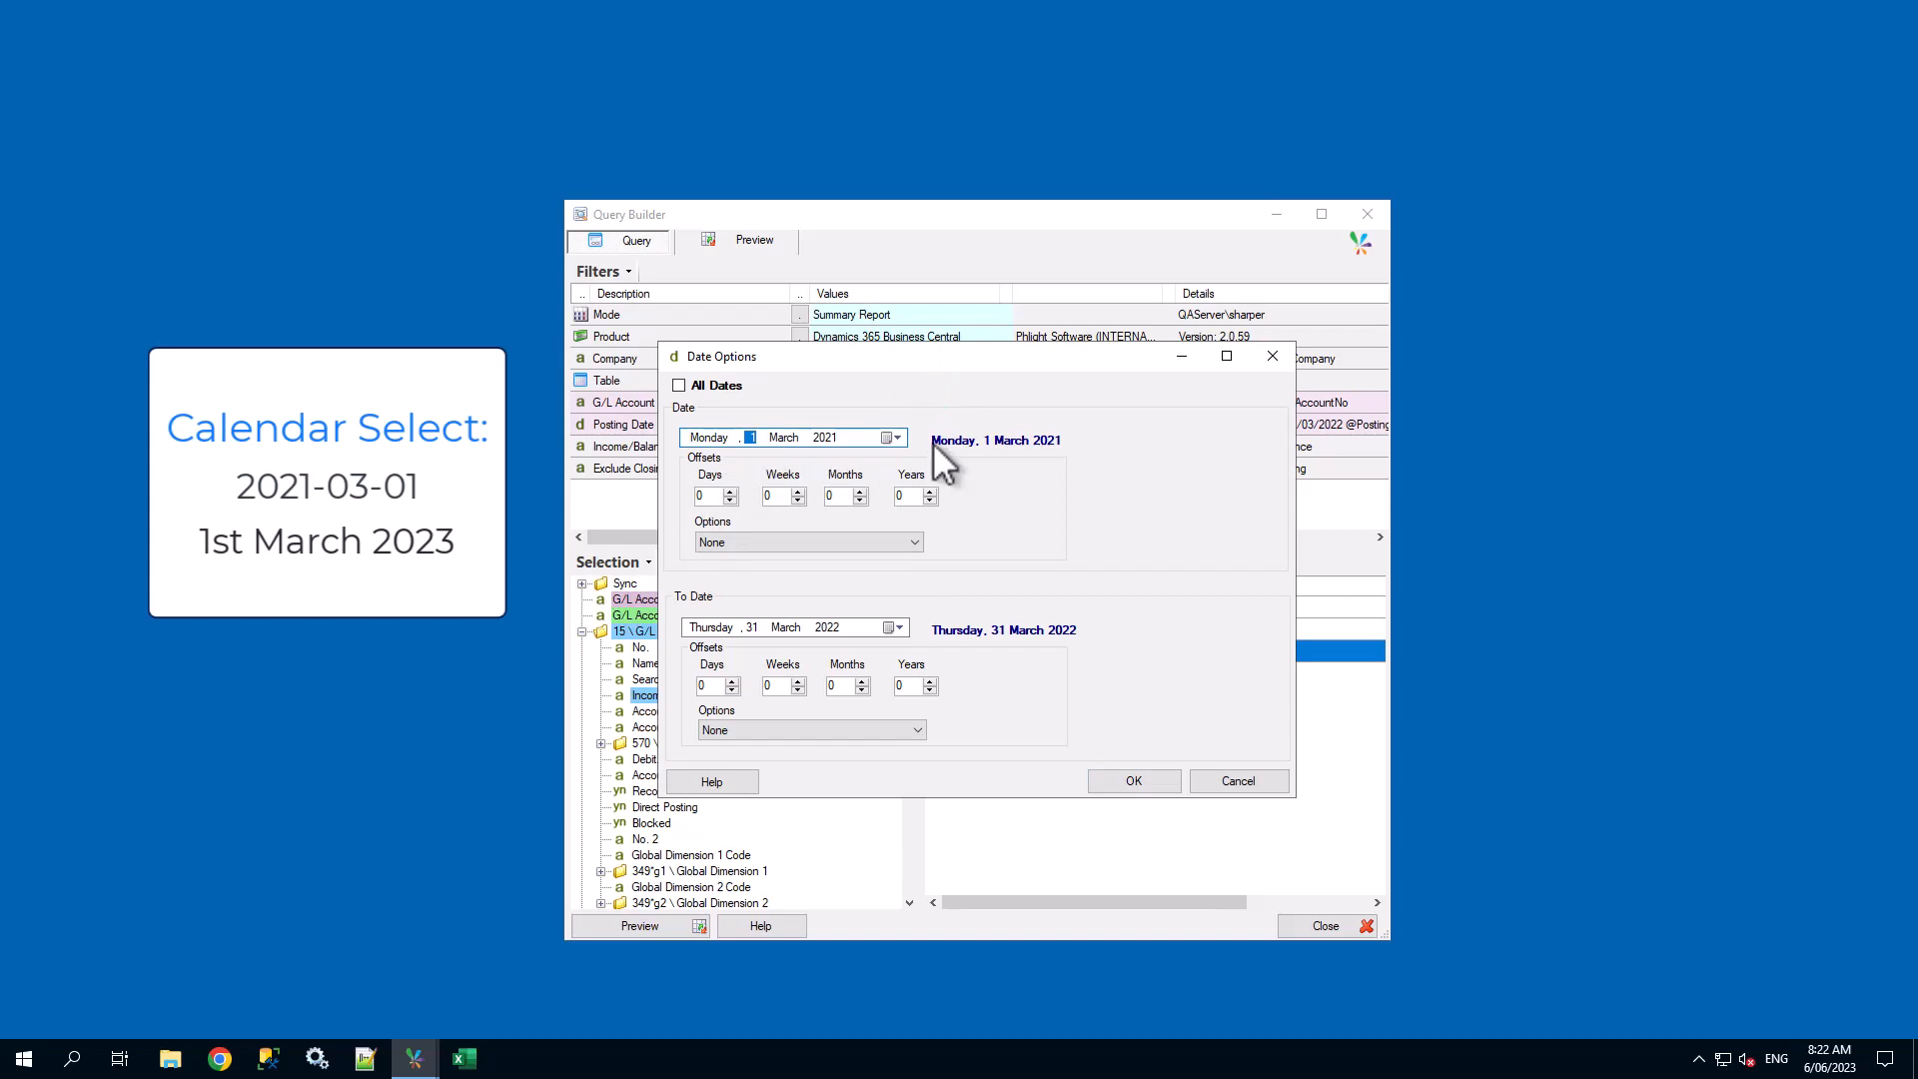
left_click(1134, 781)
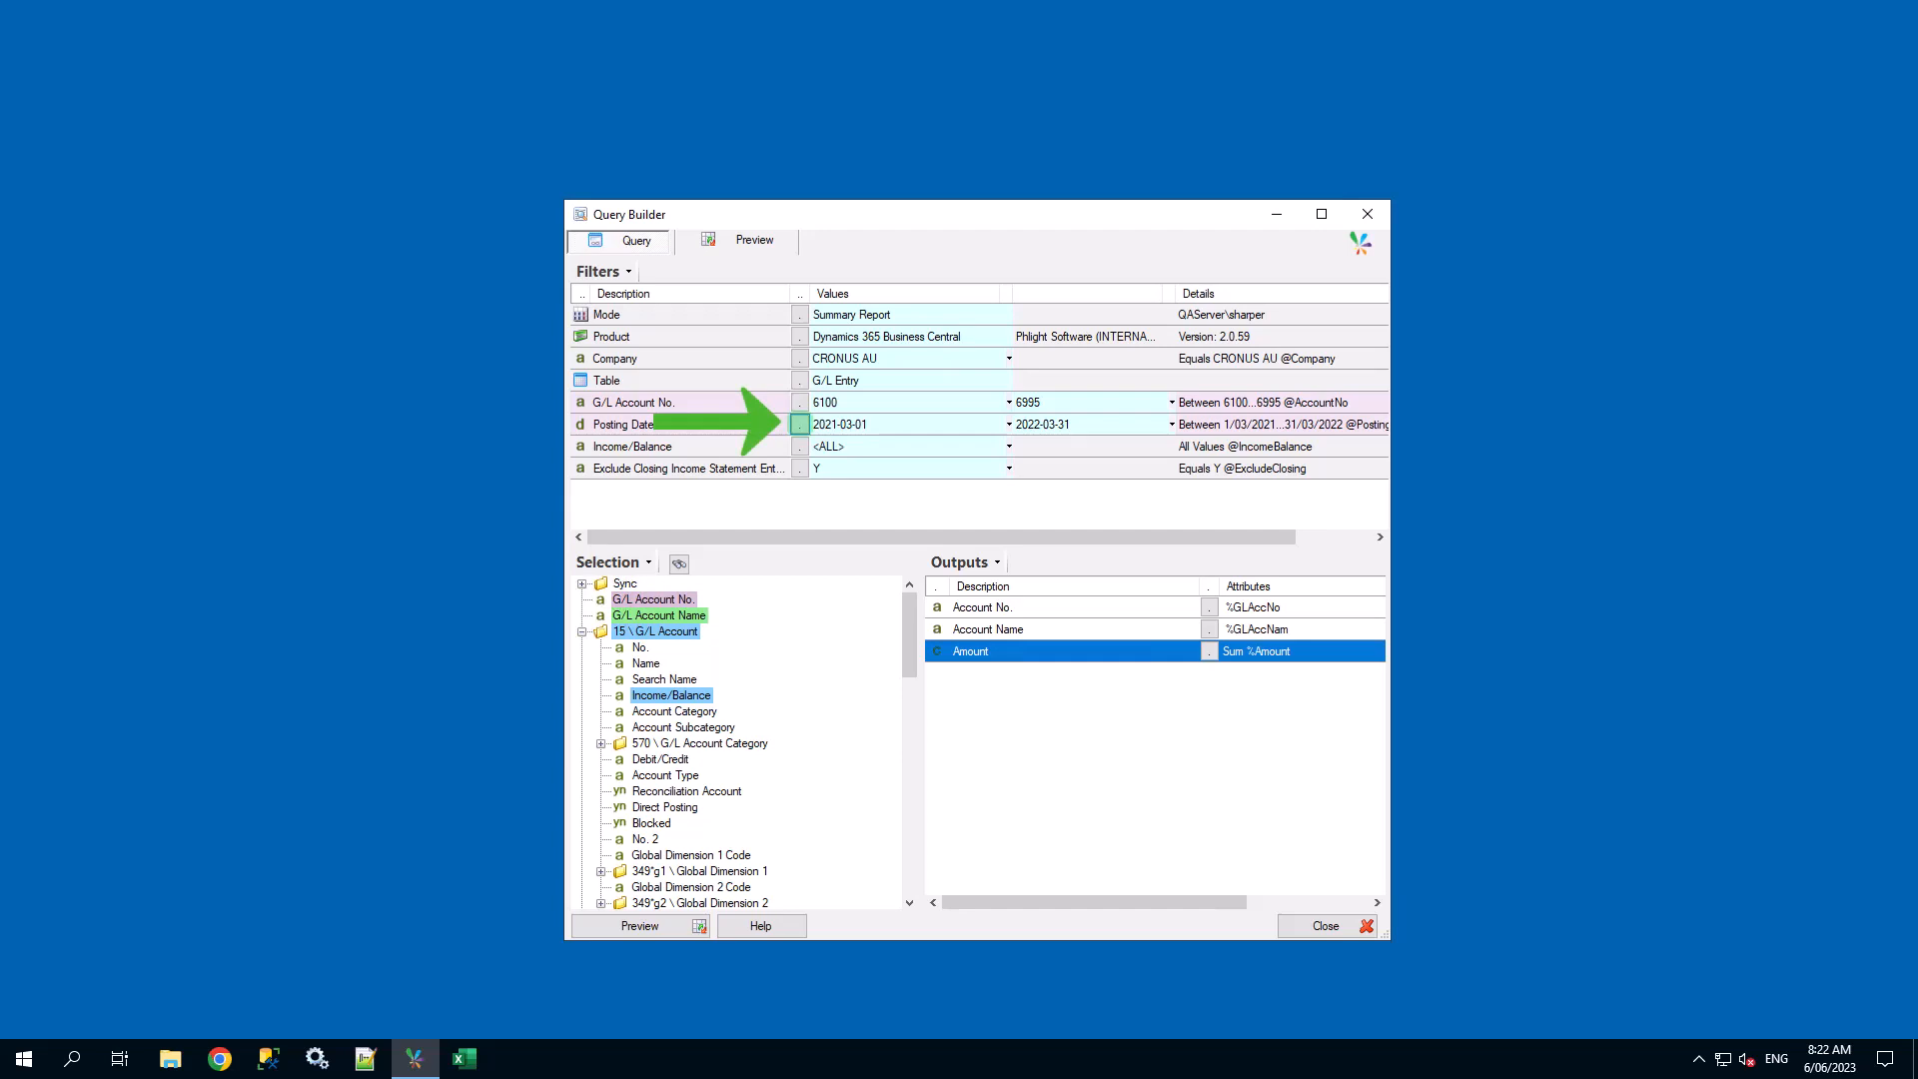
Set the Posting Date filter to include all dates.
left_click(800, 423)
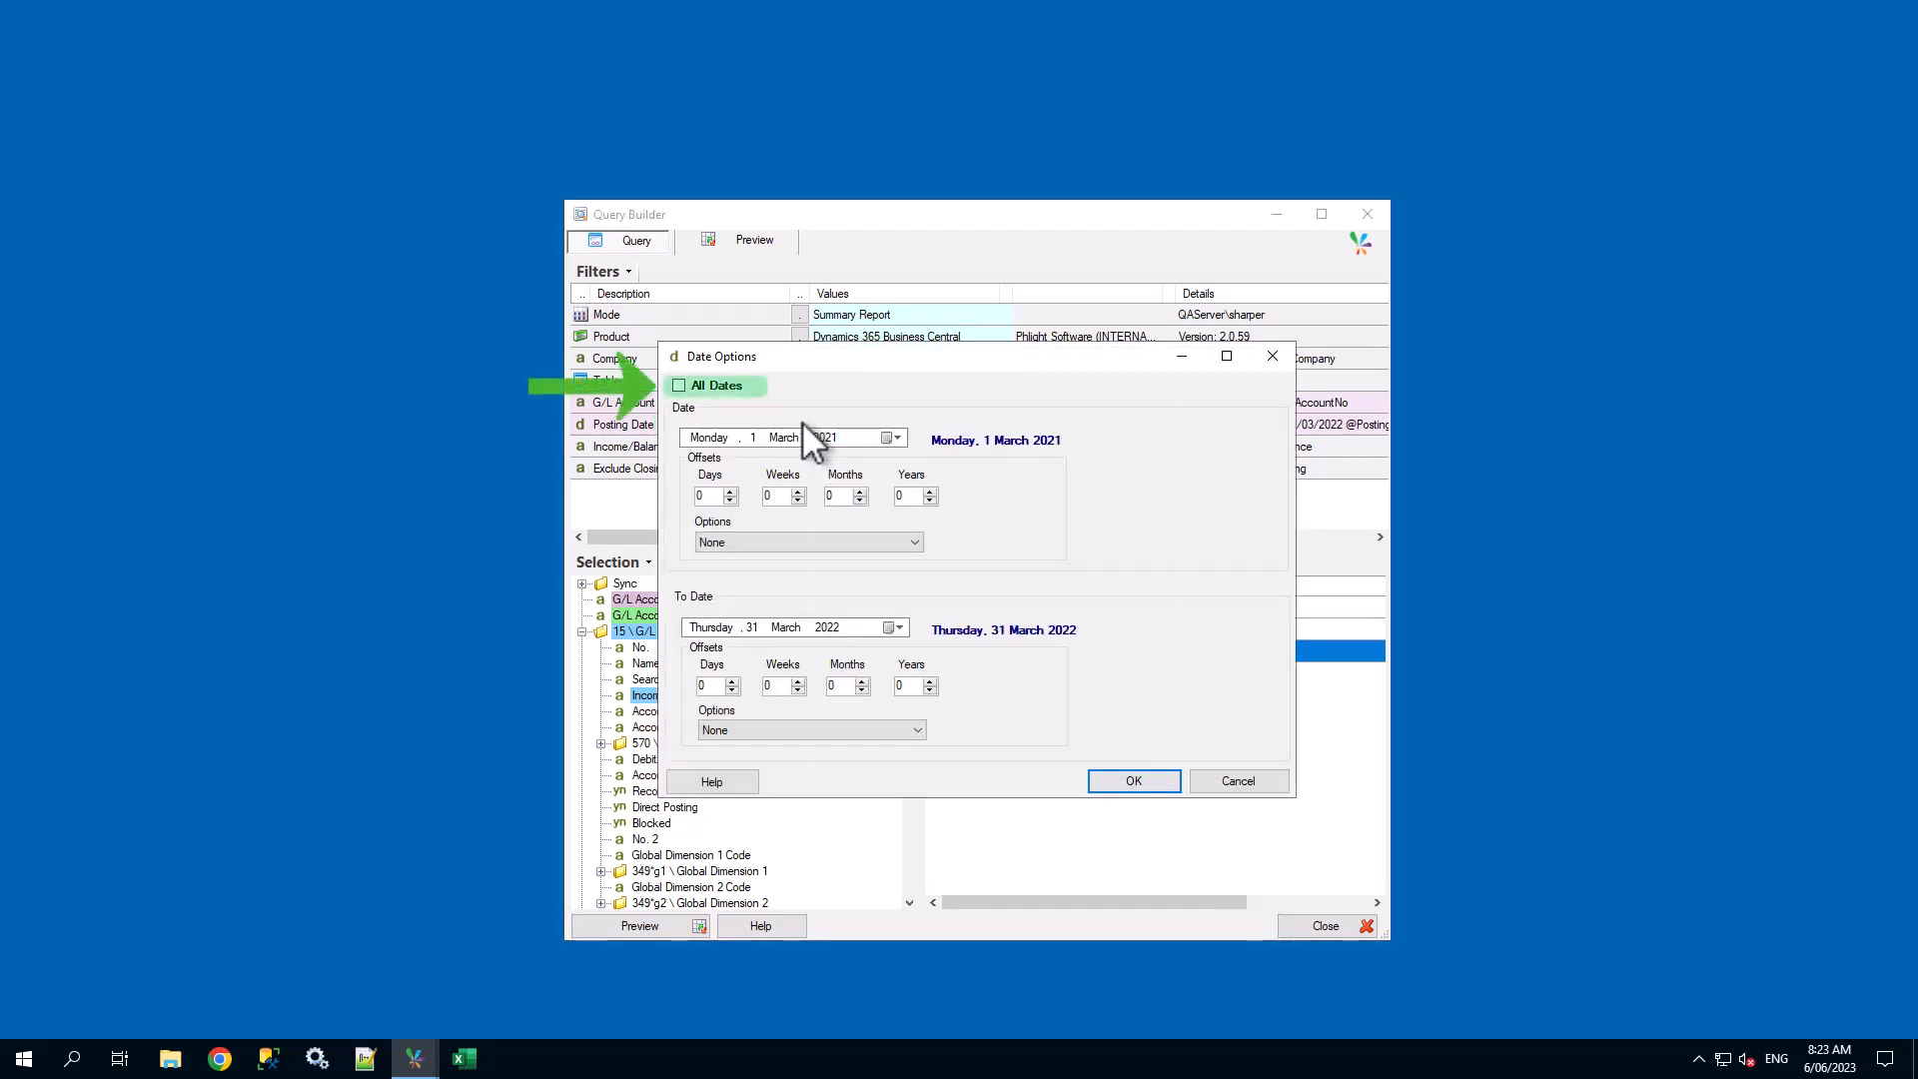
left_click(694, 385)
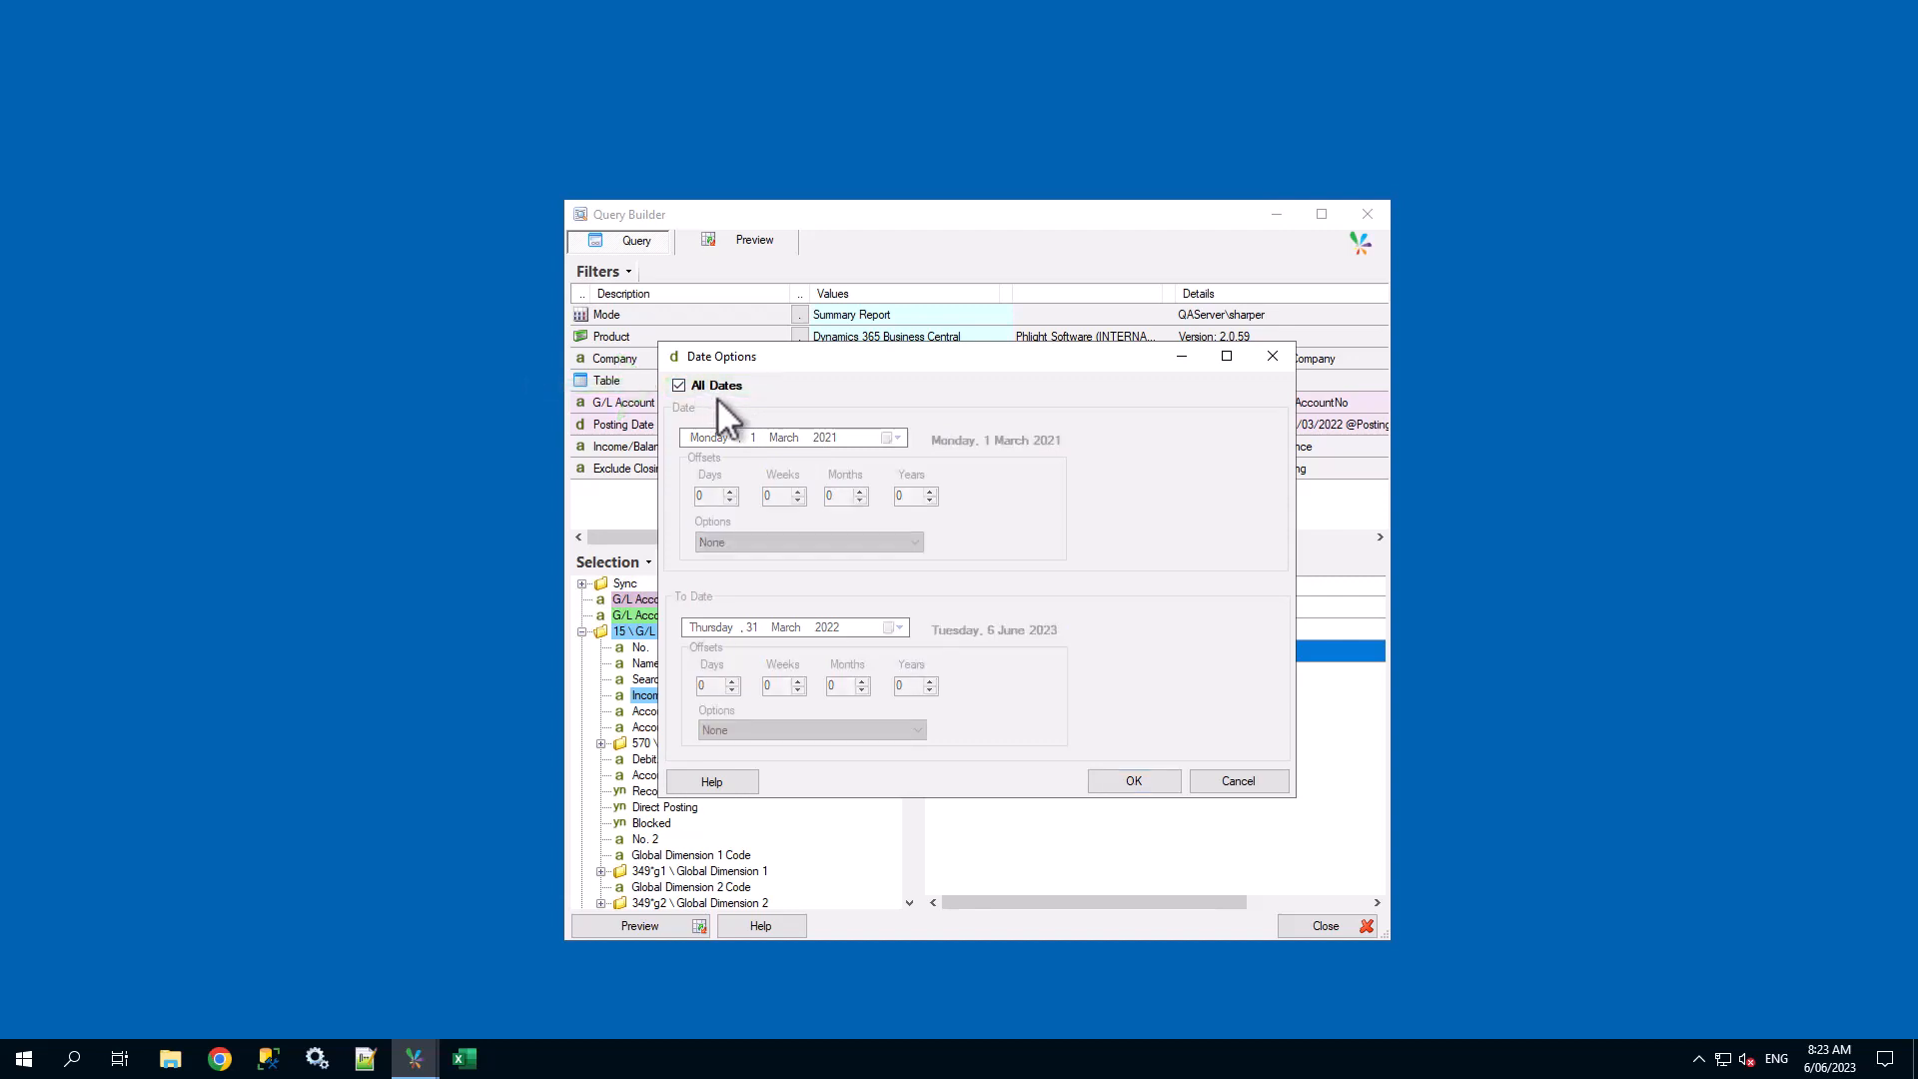
left_click(1132, 779)
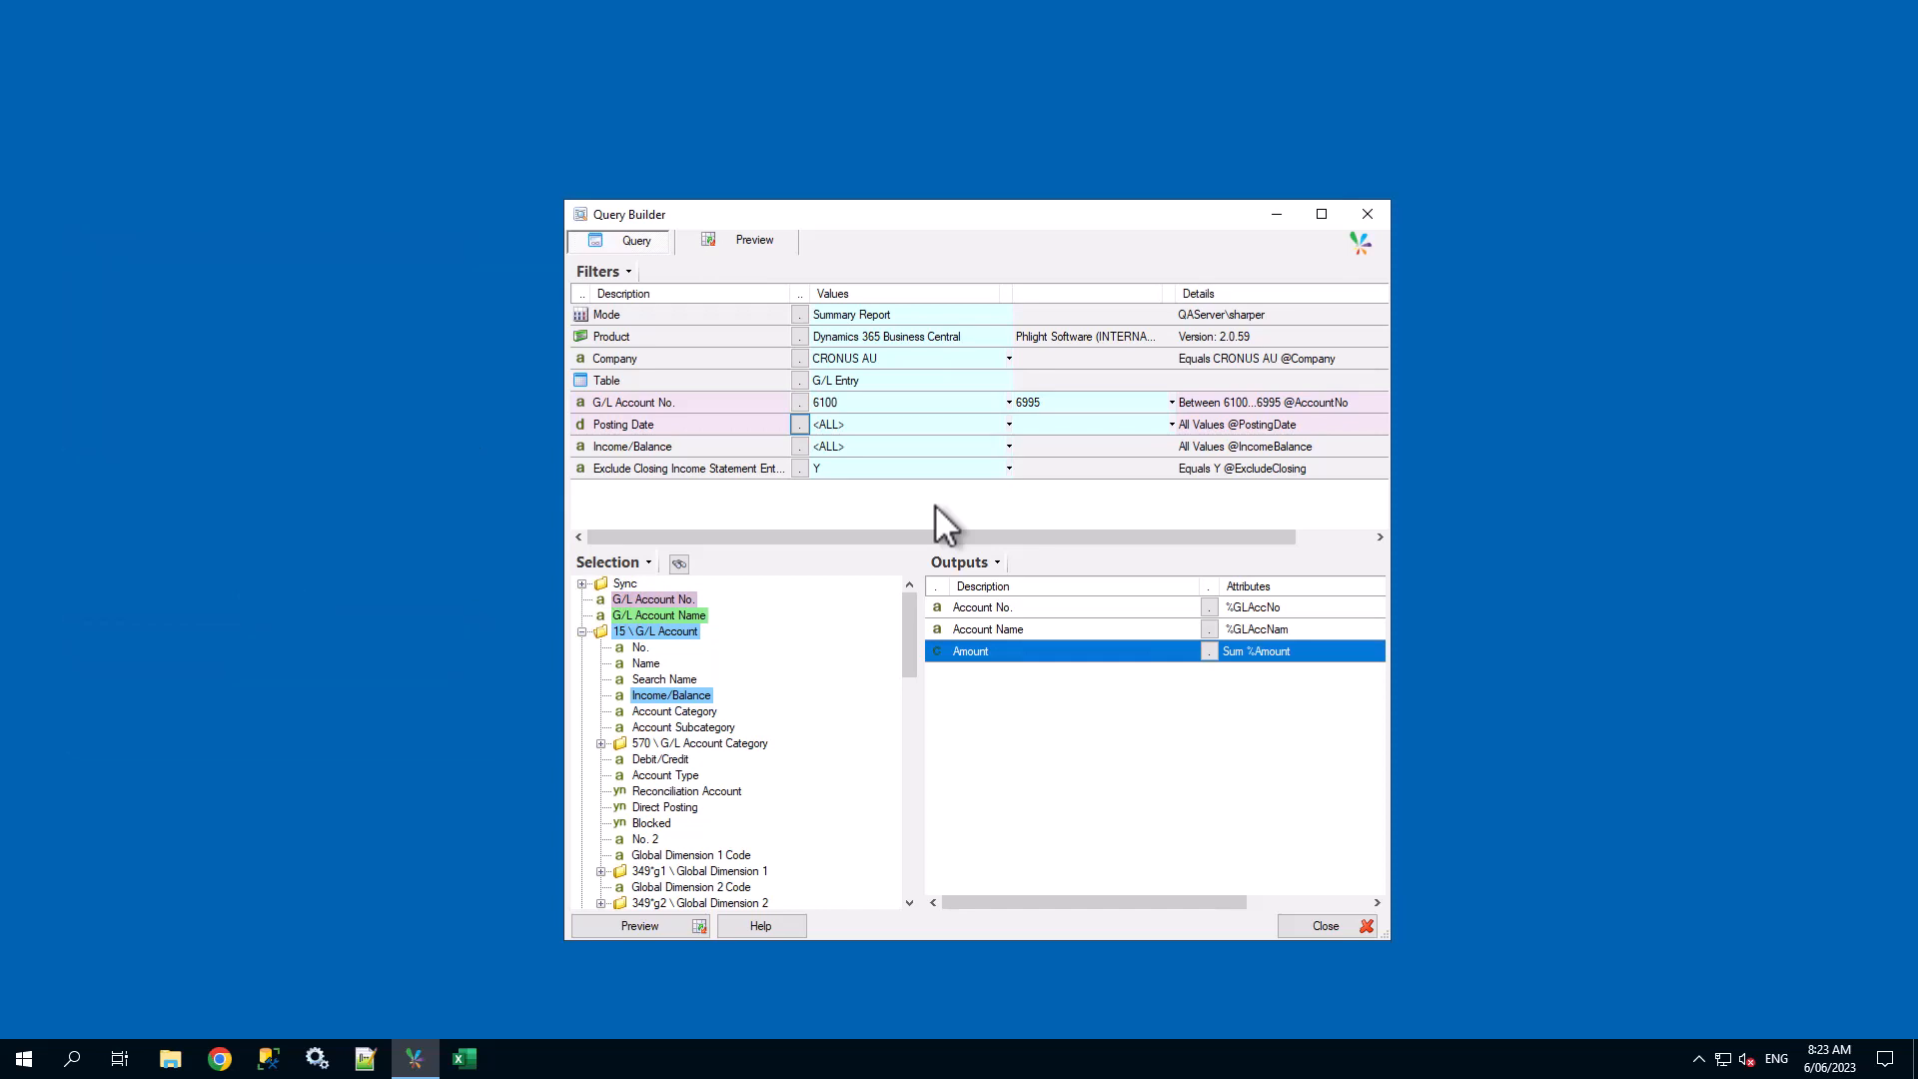
Set both Posting Date filter values to the current date, with the Start of Month - After Offsets option on the start date.
left_click(800, 423)
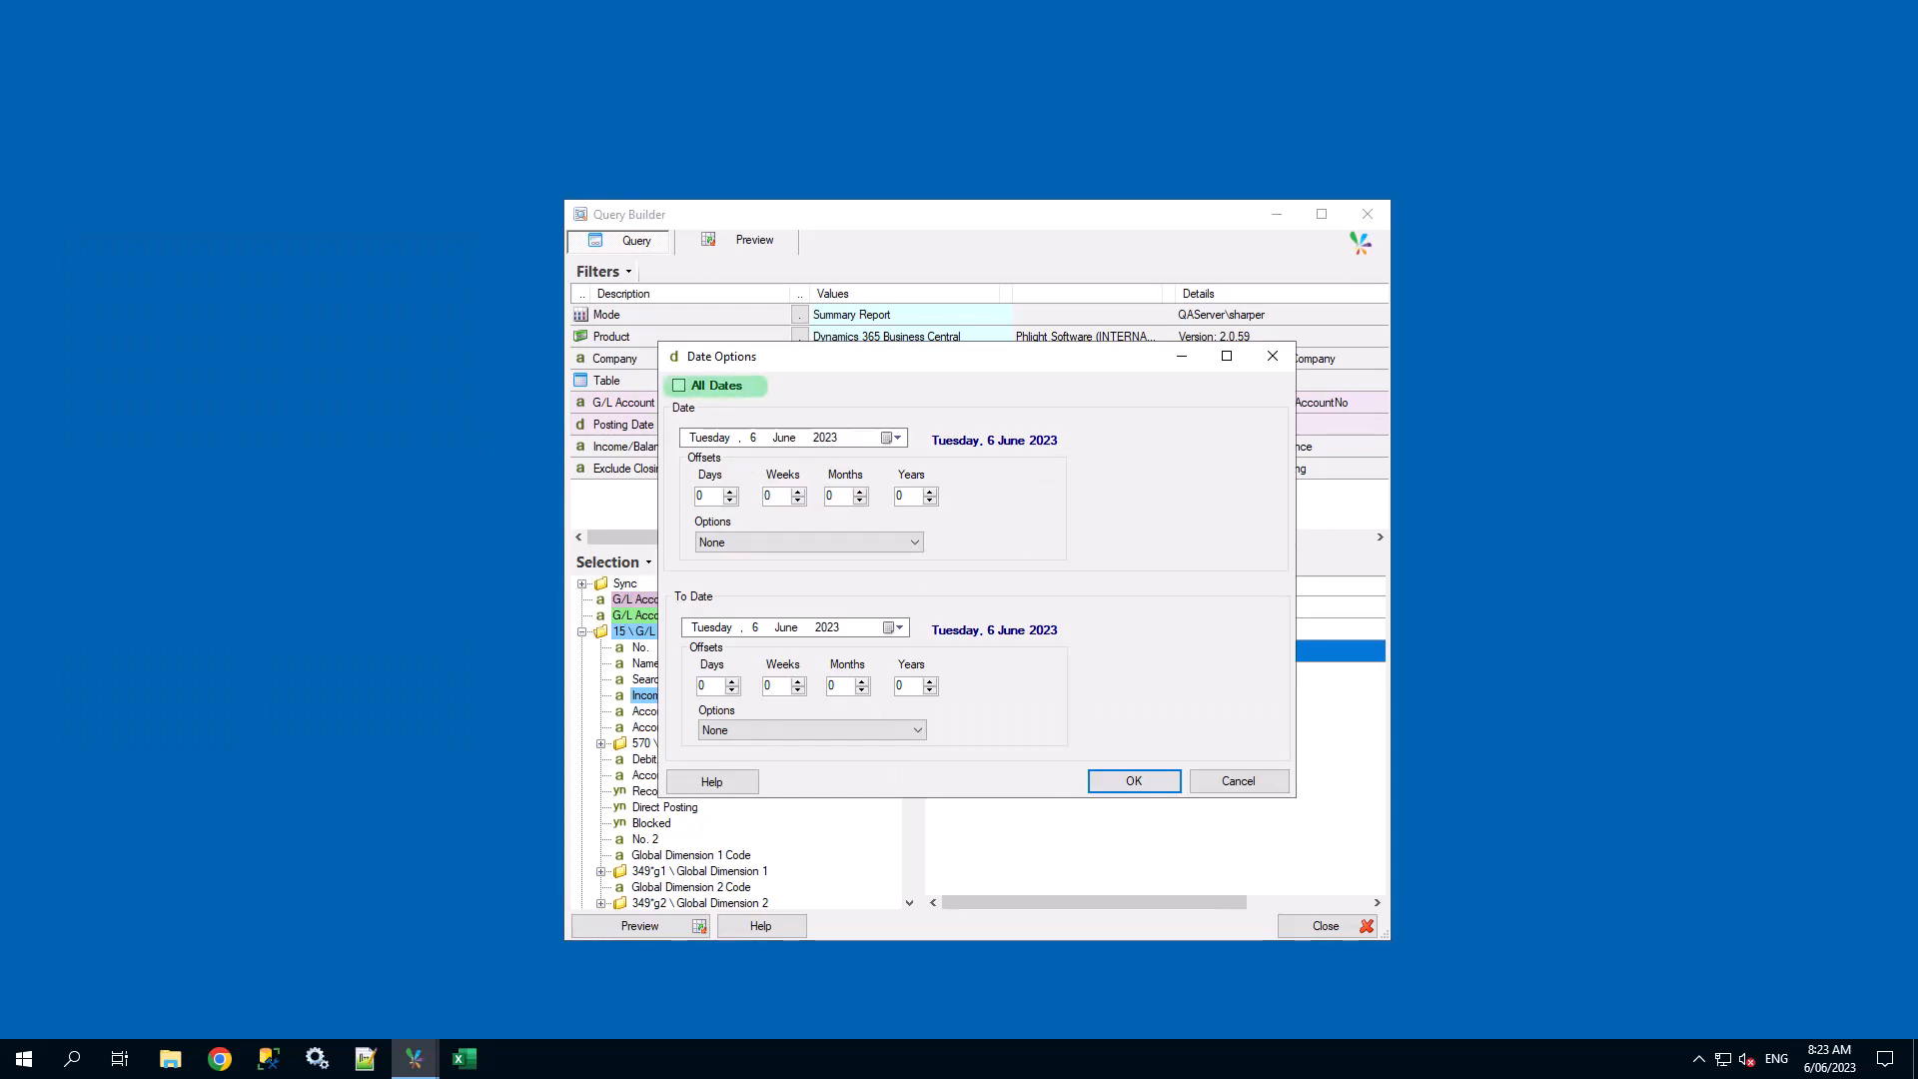
left_click(1134, 781)
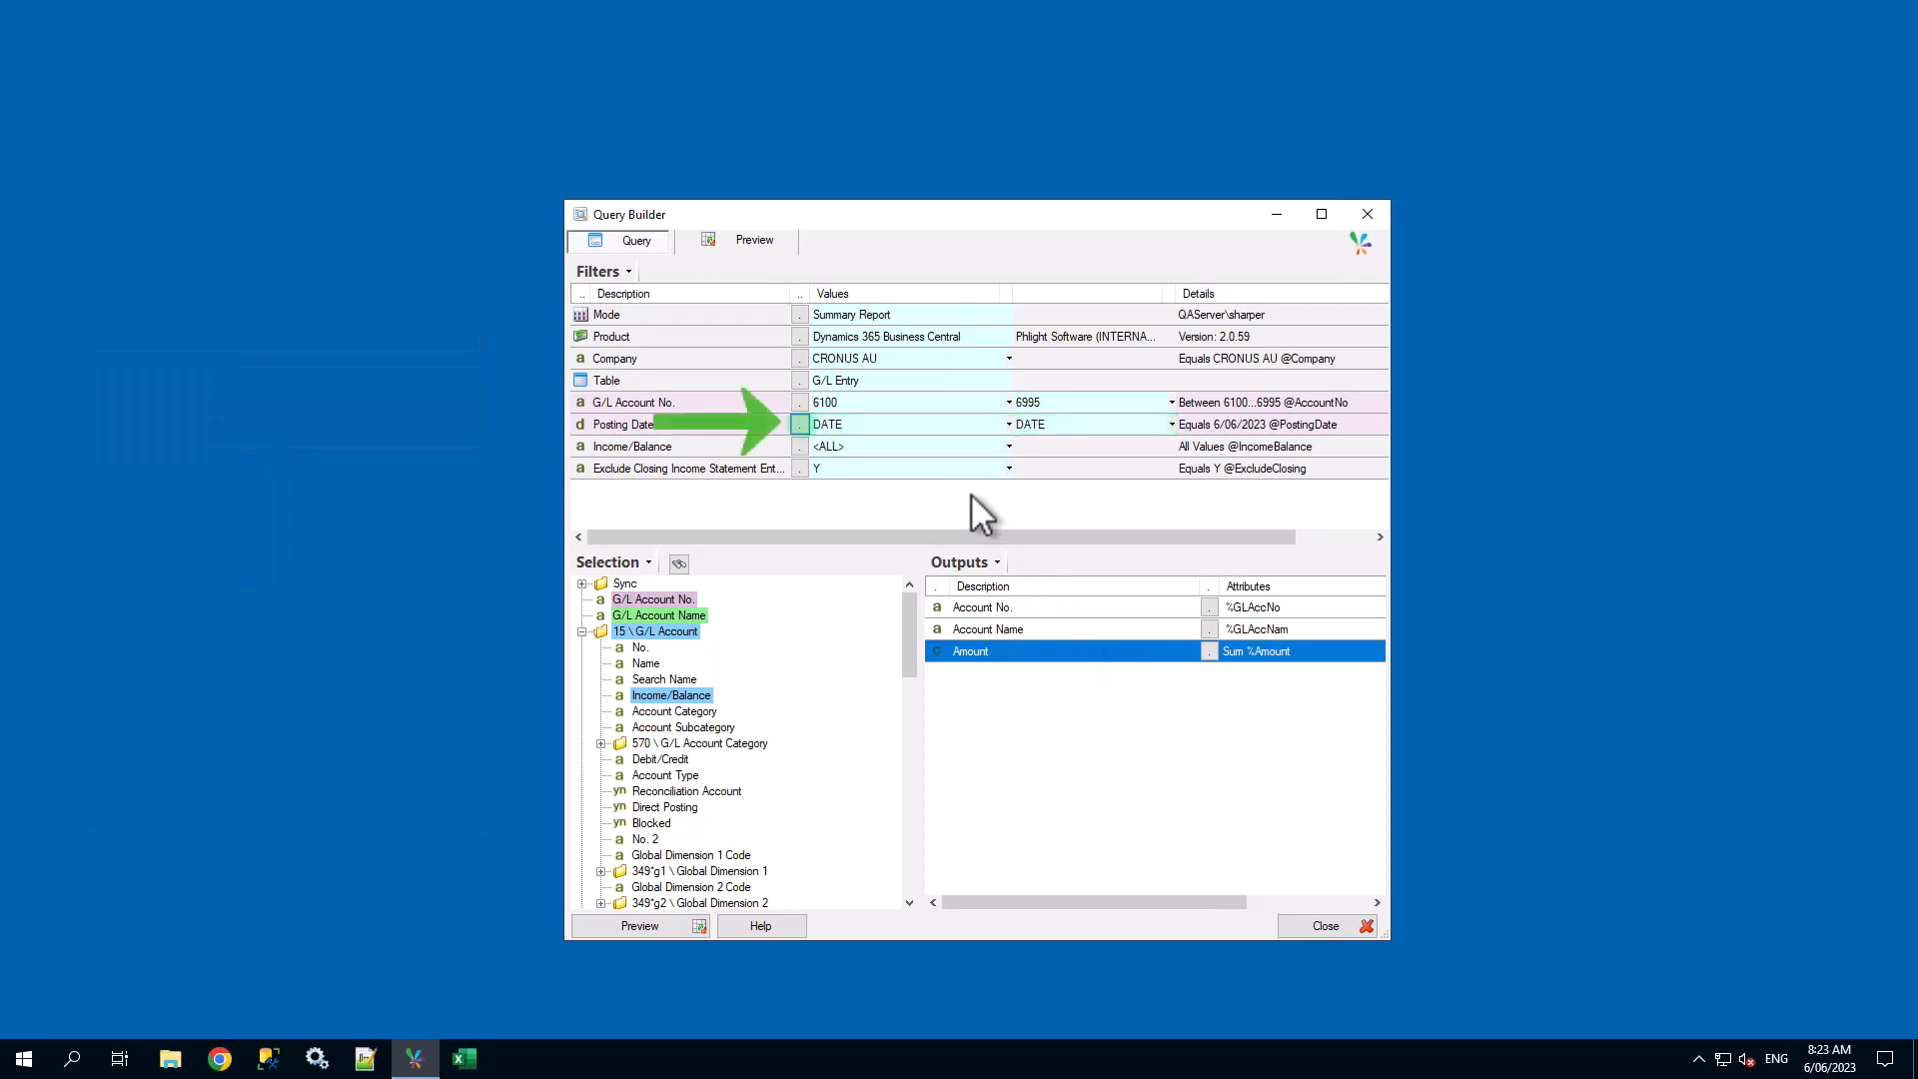
left_click(799, 424)
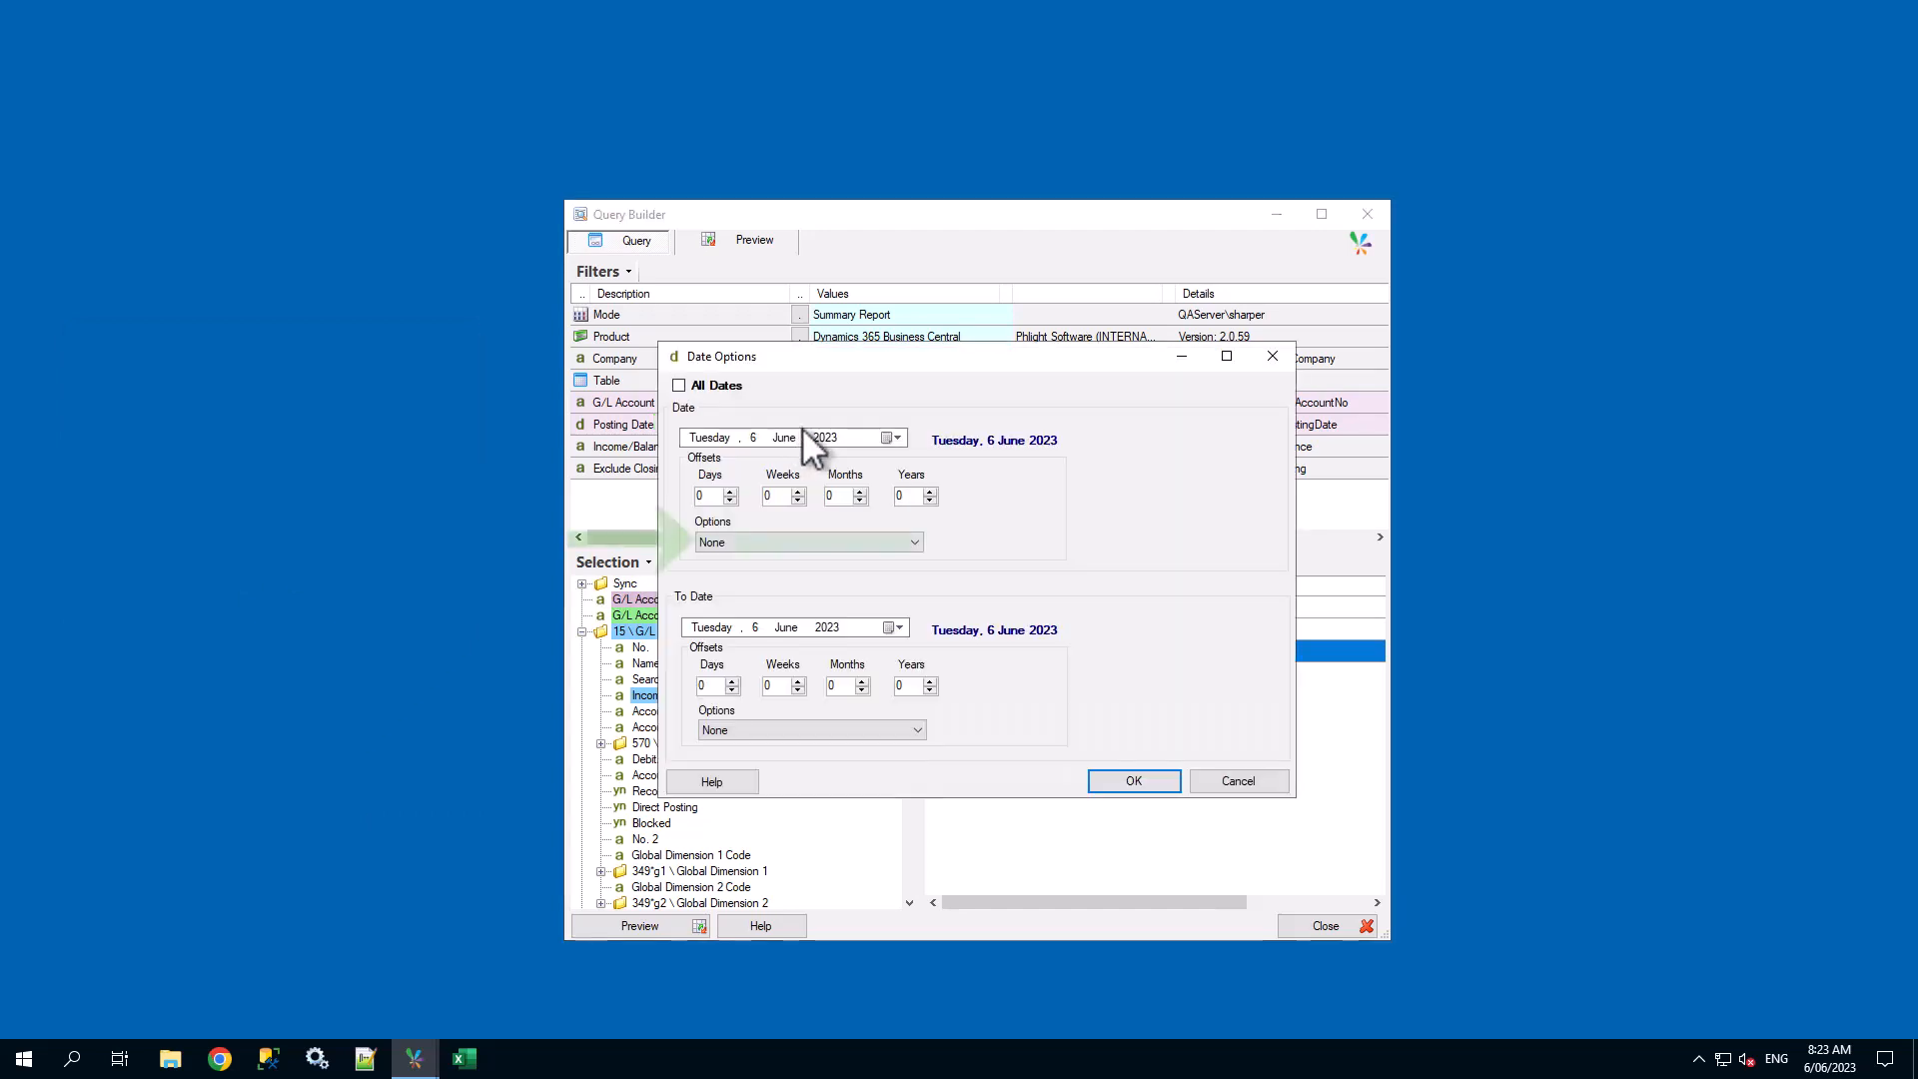
left_click(917, 542)
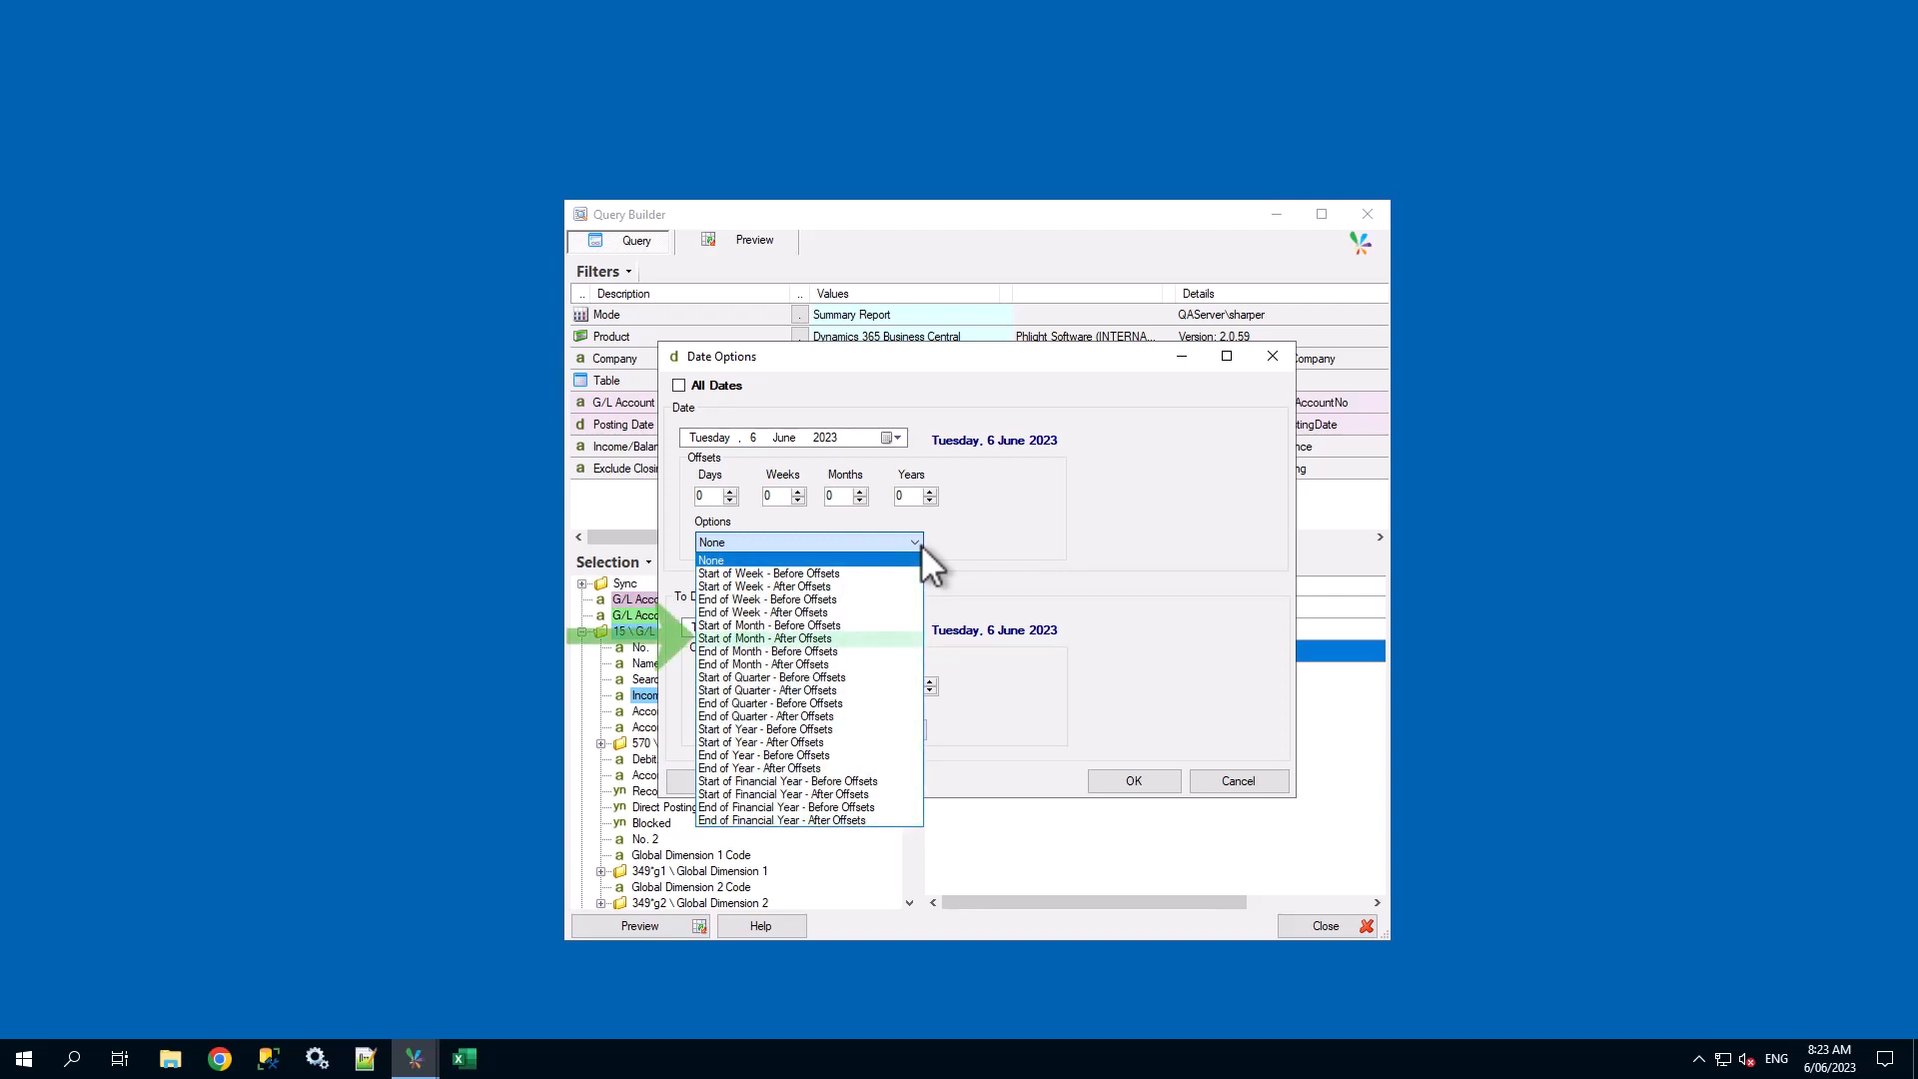
left_click(849, 637)
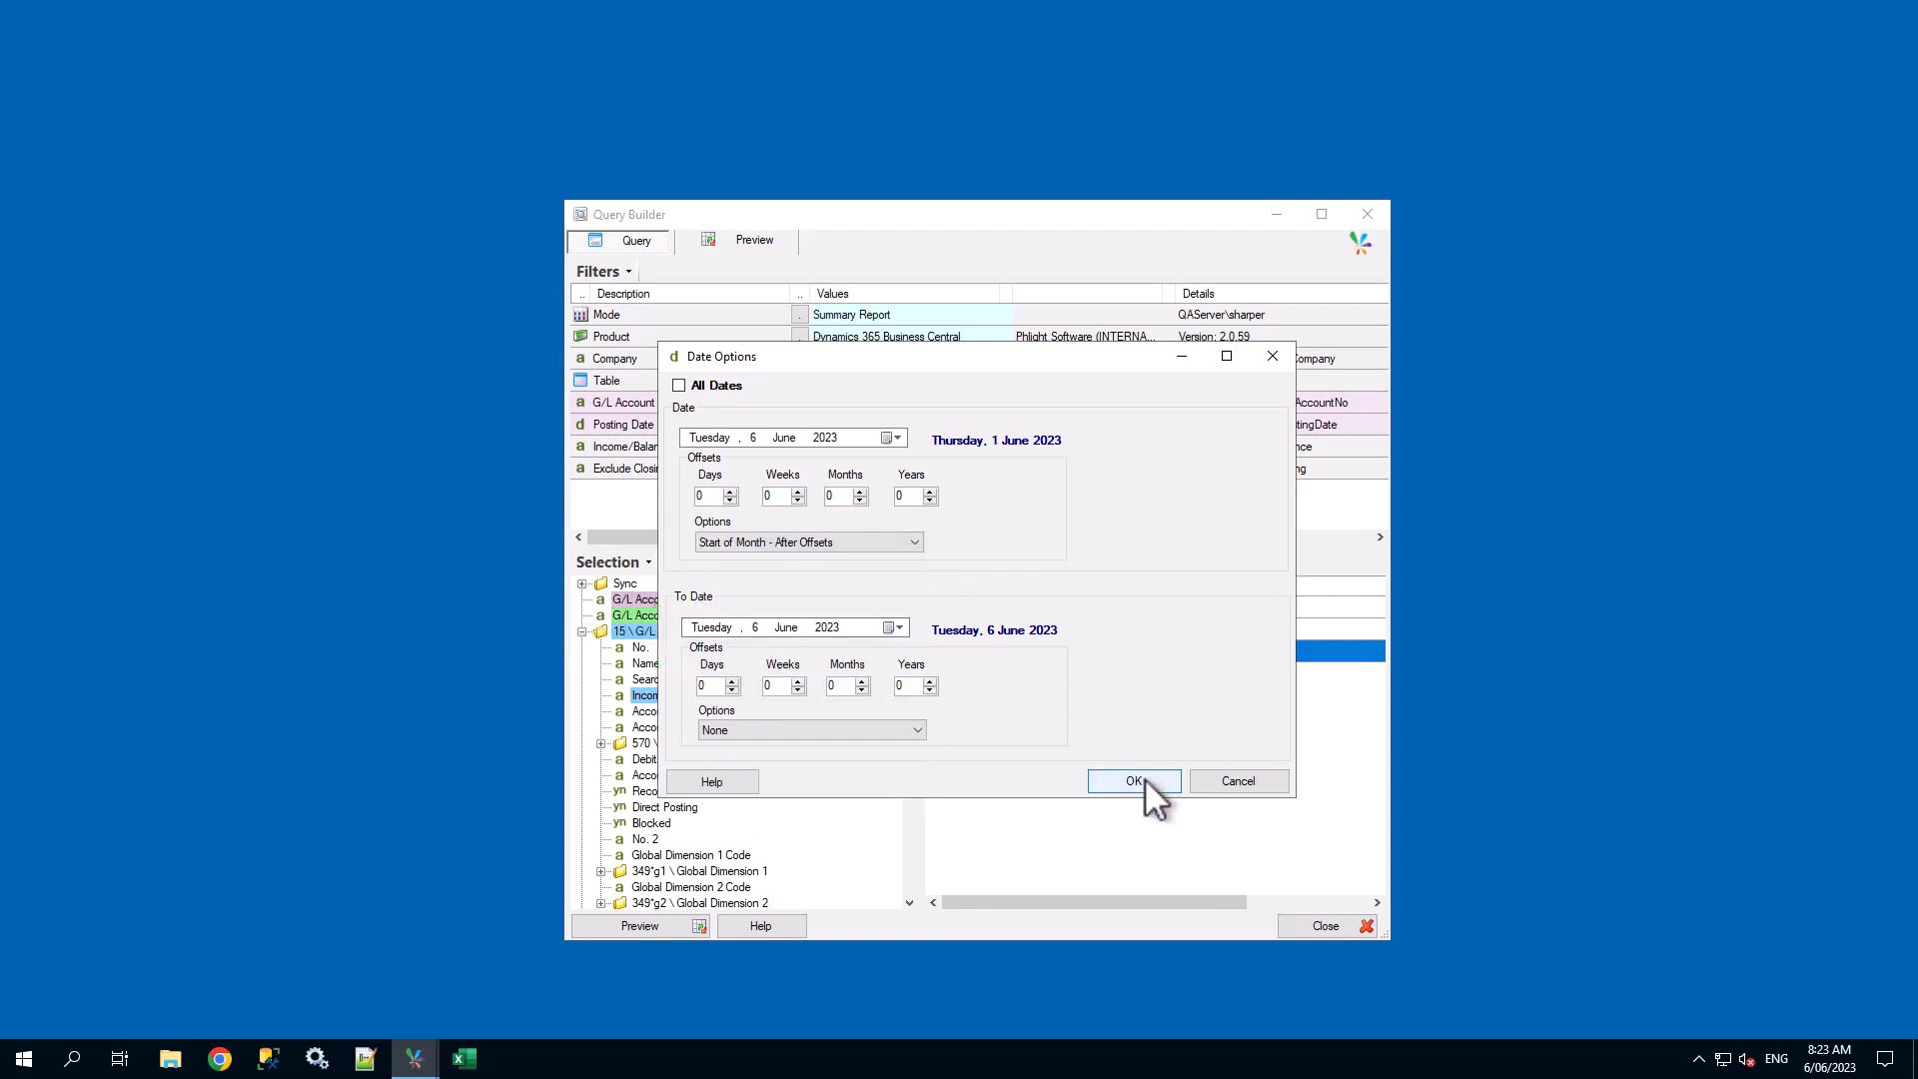
left_click(1134, 780)
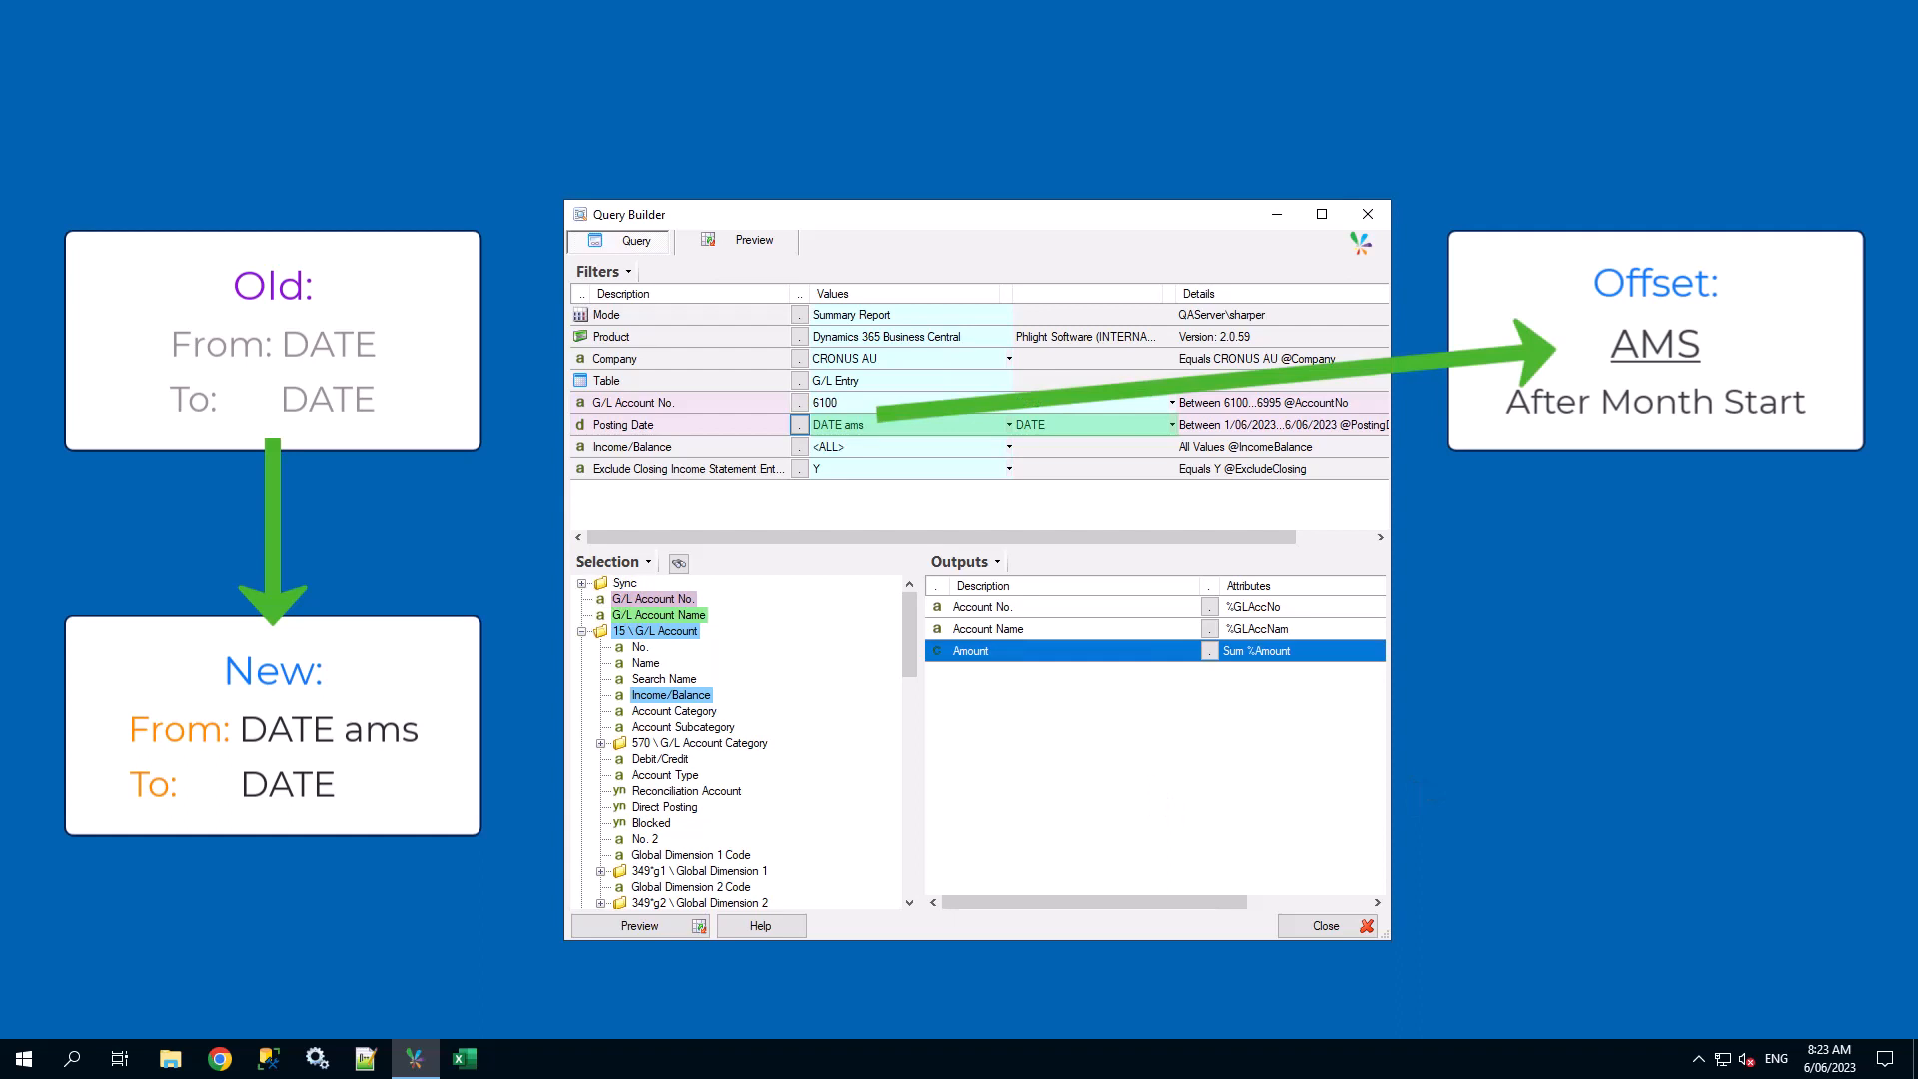